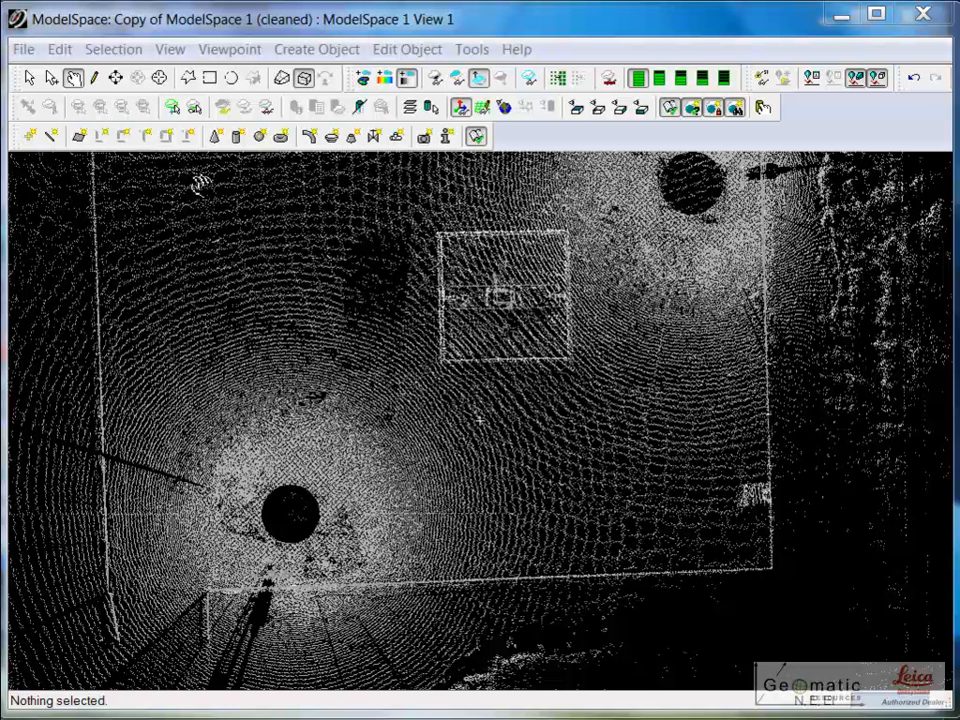
Multi-pick a winding series of ground points through the near half of the site, looping around the square canopy outline.
left_click_drag(481, 517, 478, 531)
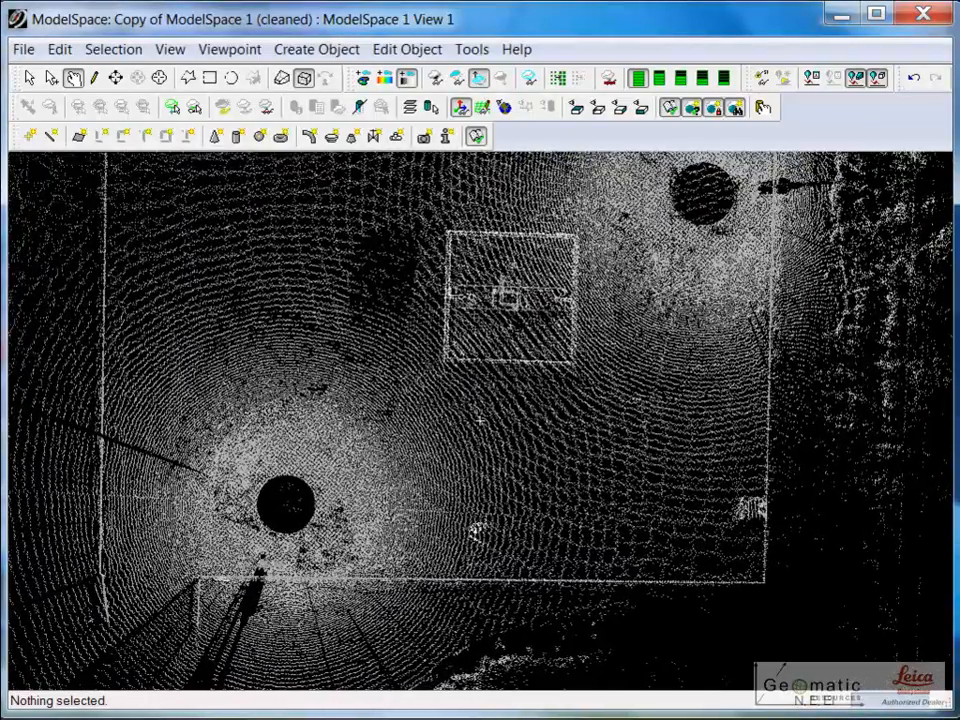
left_click(53, 78)
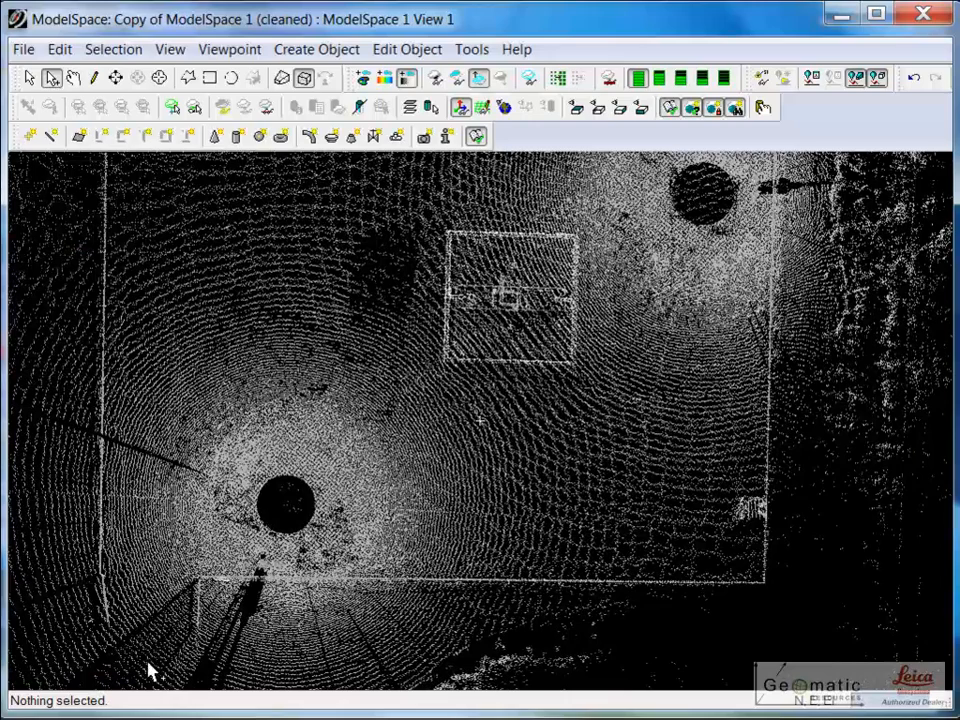
left_click(143, 572)
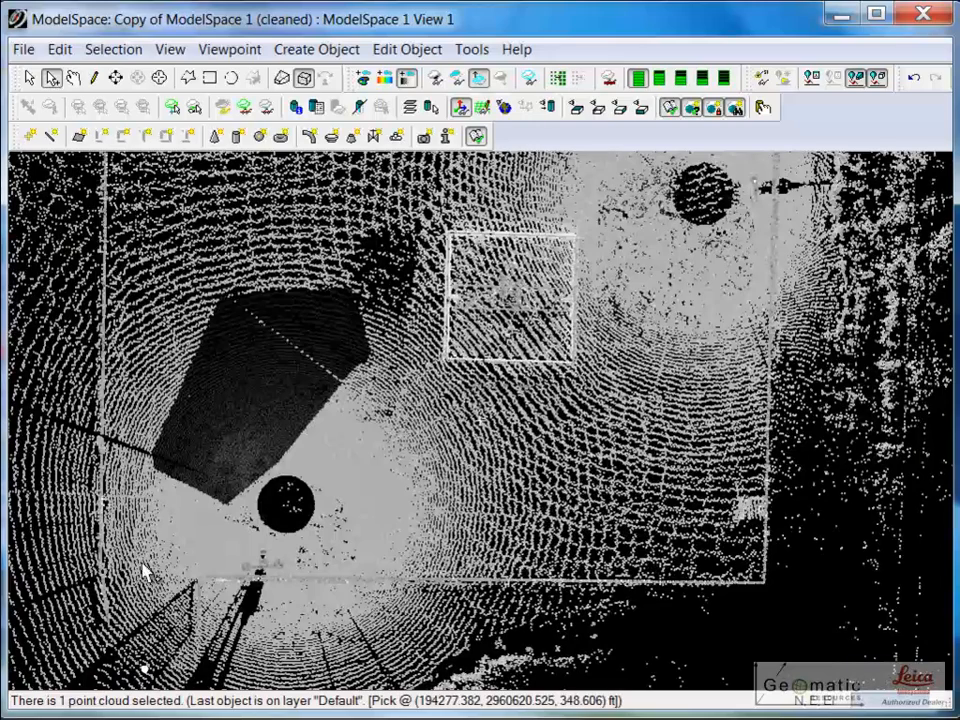
left_click(147, 494)
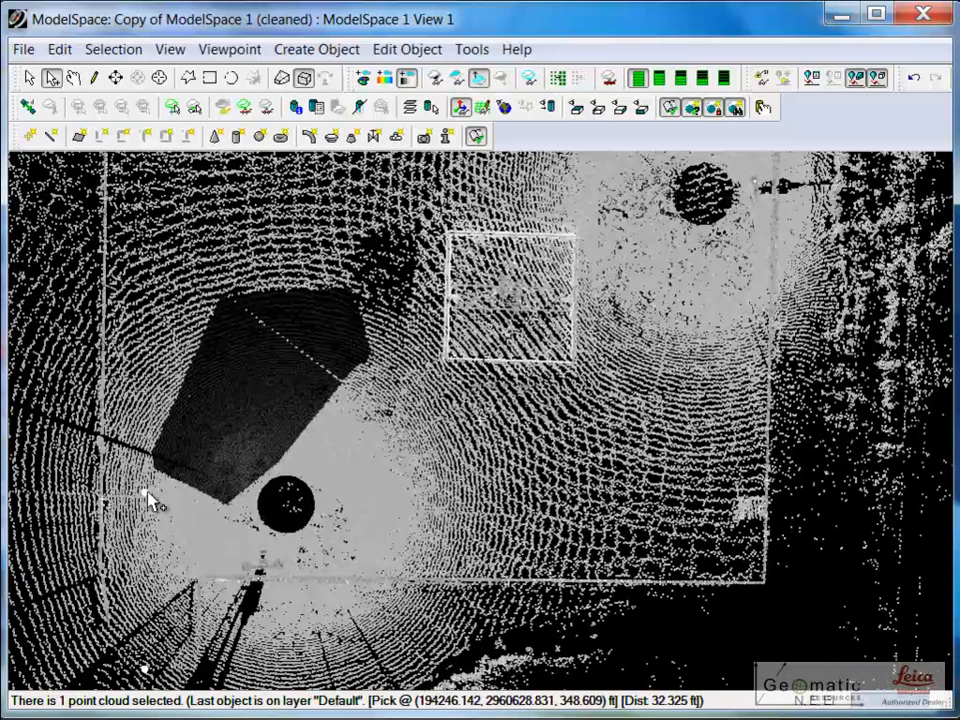
left_click(209, 290)
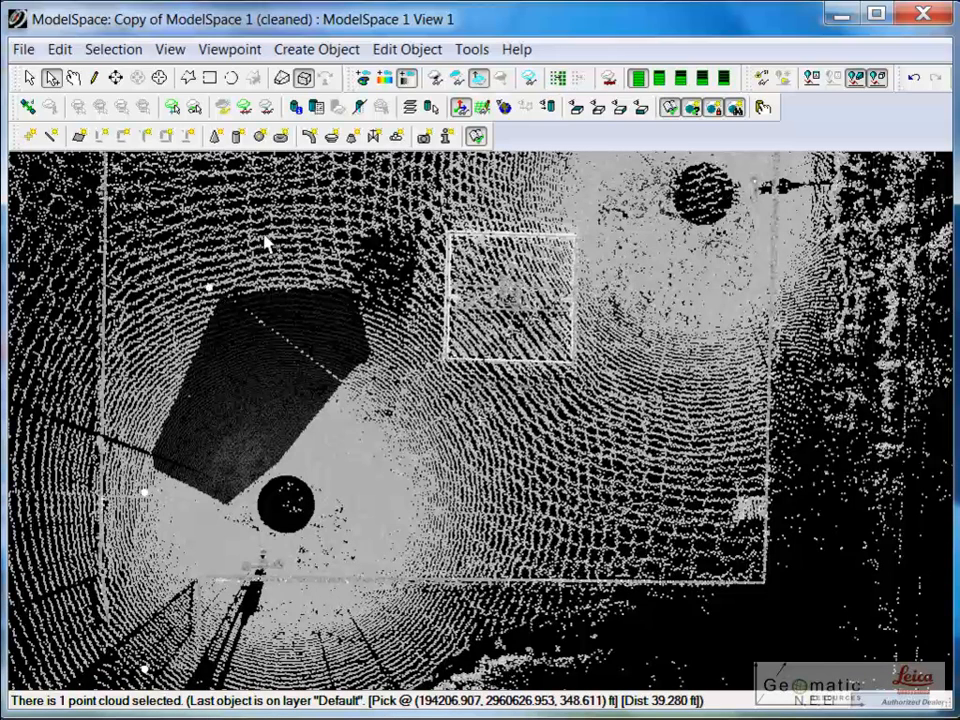
left_click(345, 189)
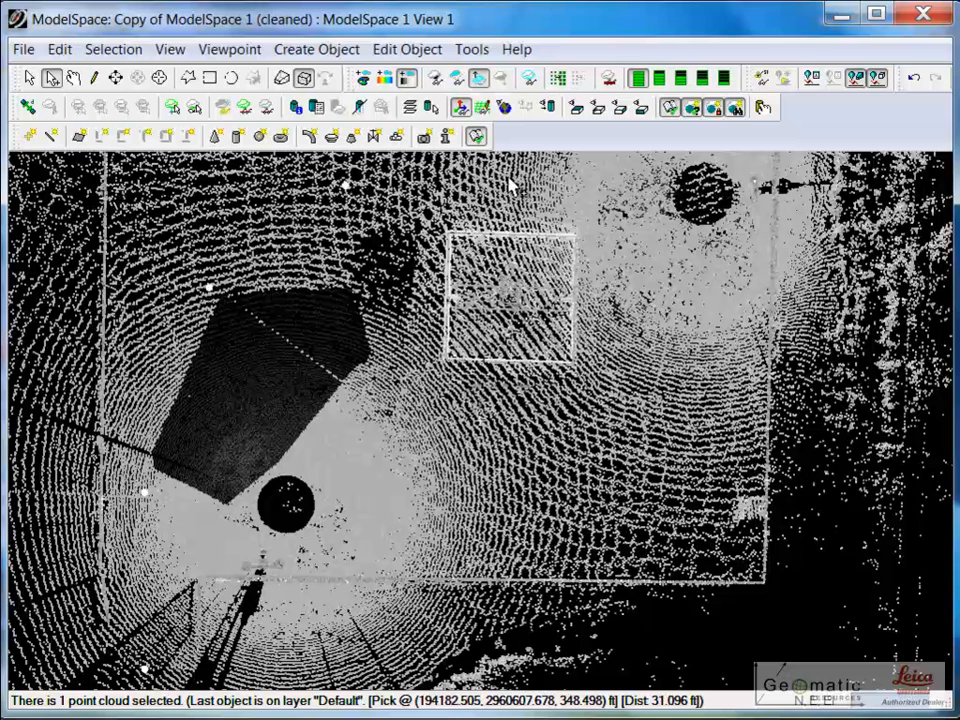
left_click(507, 178)
left_click(620, 213)
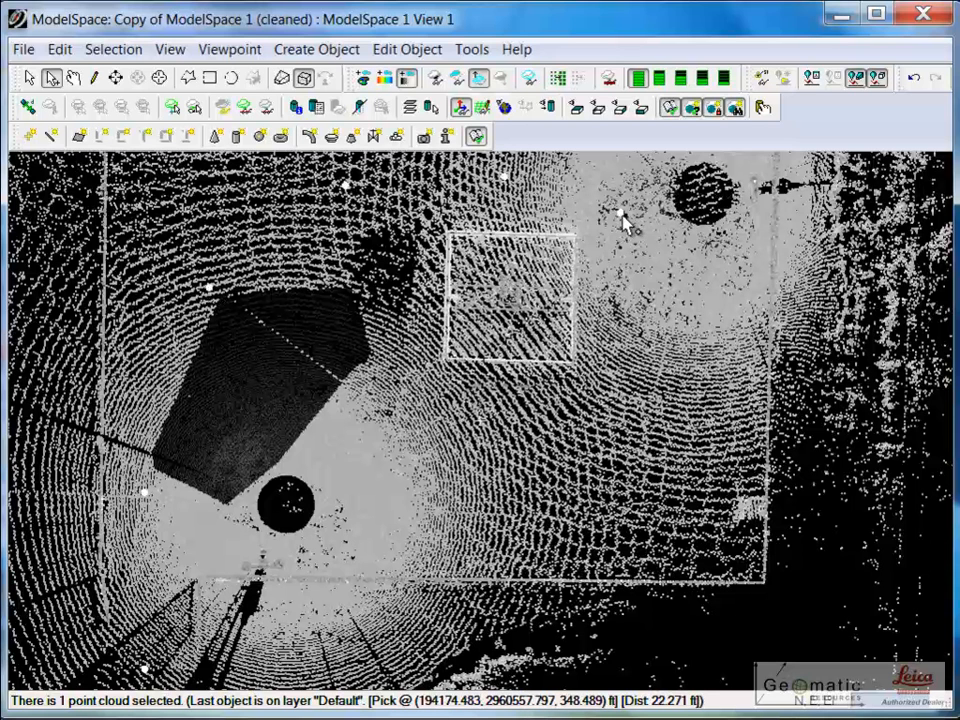
left_click(651, 299)
left_click(672, 429)
left_click(664, 493)
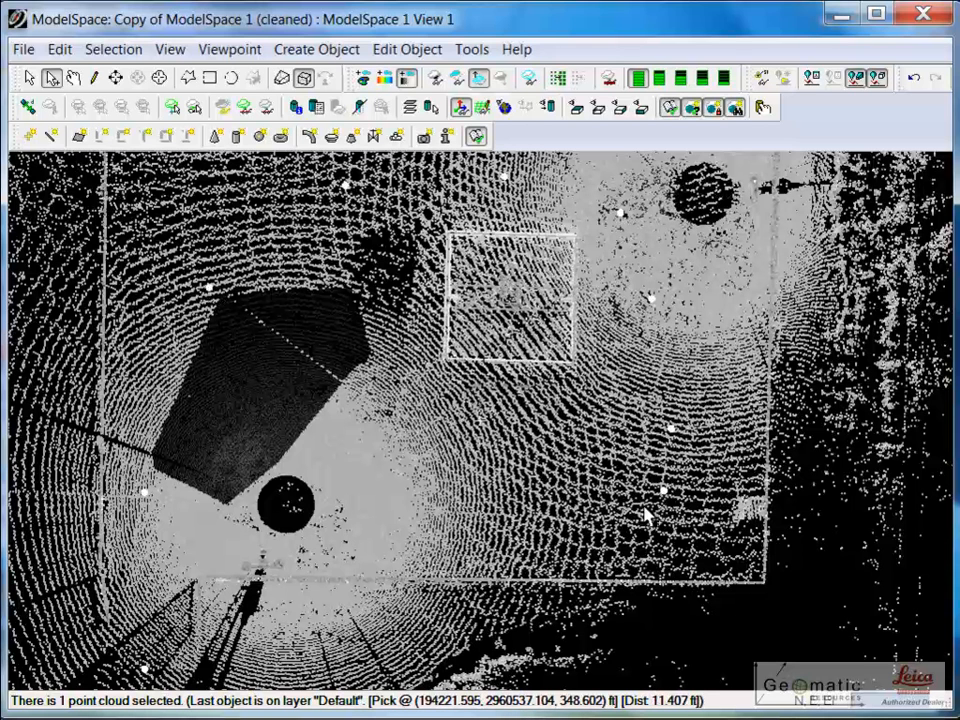
left_click(599, 535)
left_click(482, 512)
left_click(371, 459)
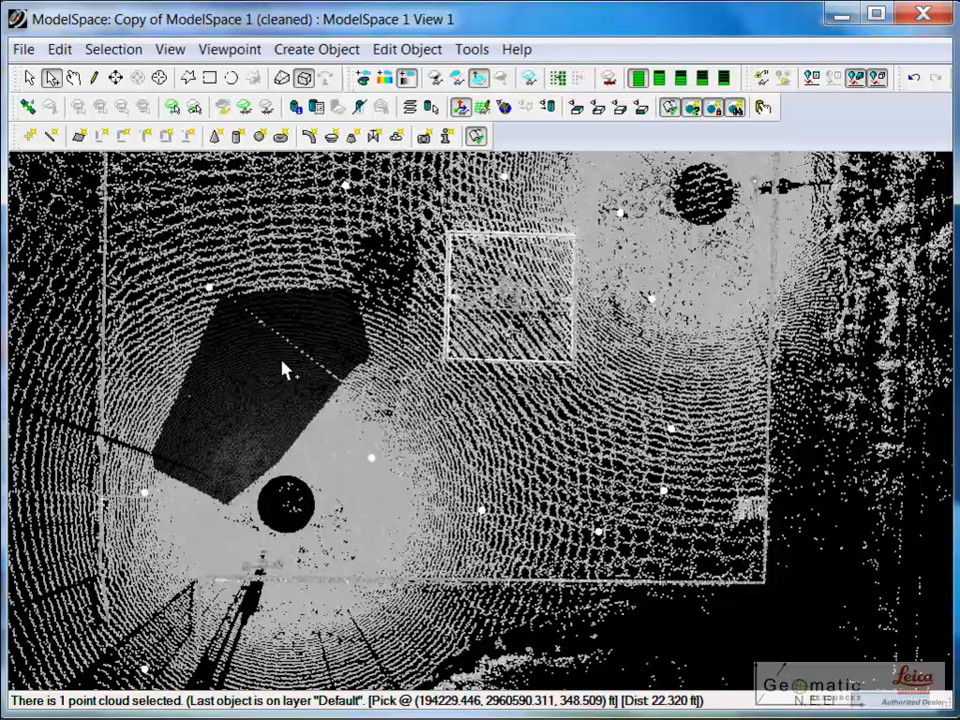
left_click(255, 298)
left_click(209, 178)
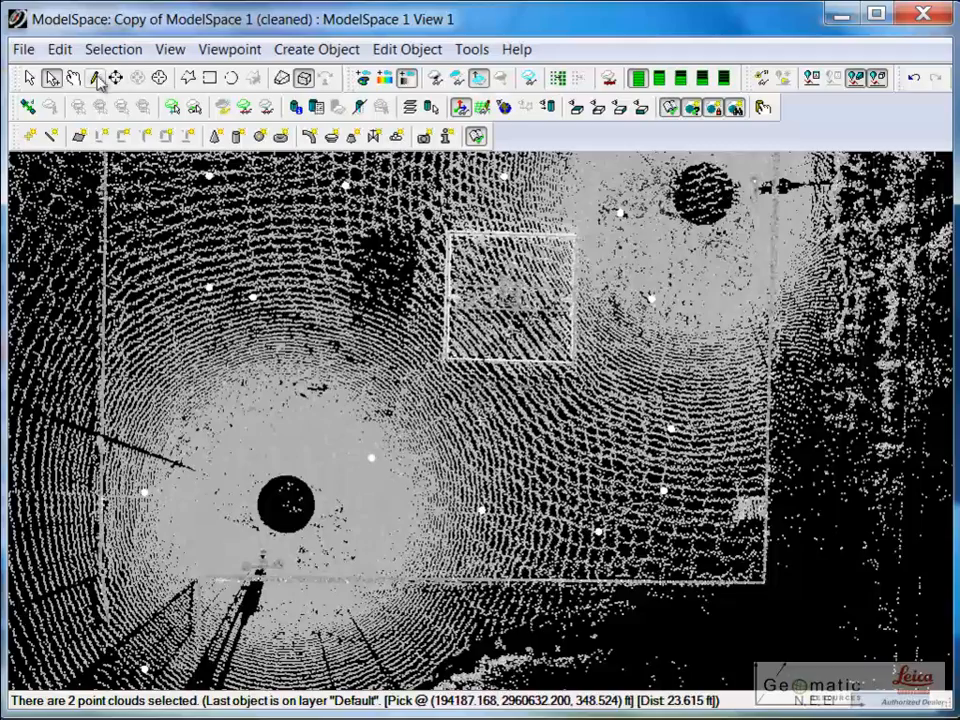
Continue the multi-pick chain with ground points through the far half of the site, winding around the equipment area.
left_click(73, 77)
left_click_drag(296, 200, 271, 635)
left_click(54, 79)
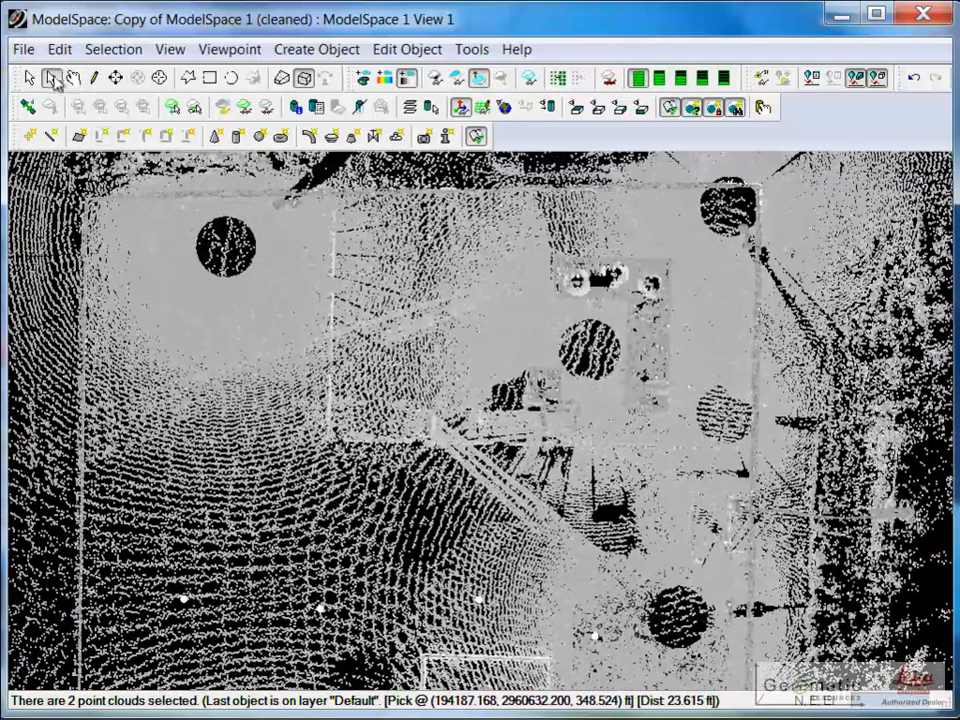
left_click(181, 389)
left_click(309, 289)
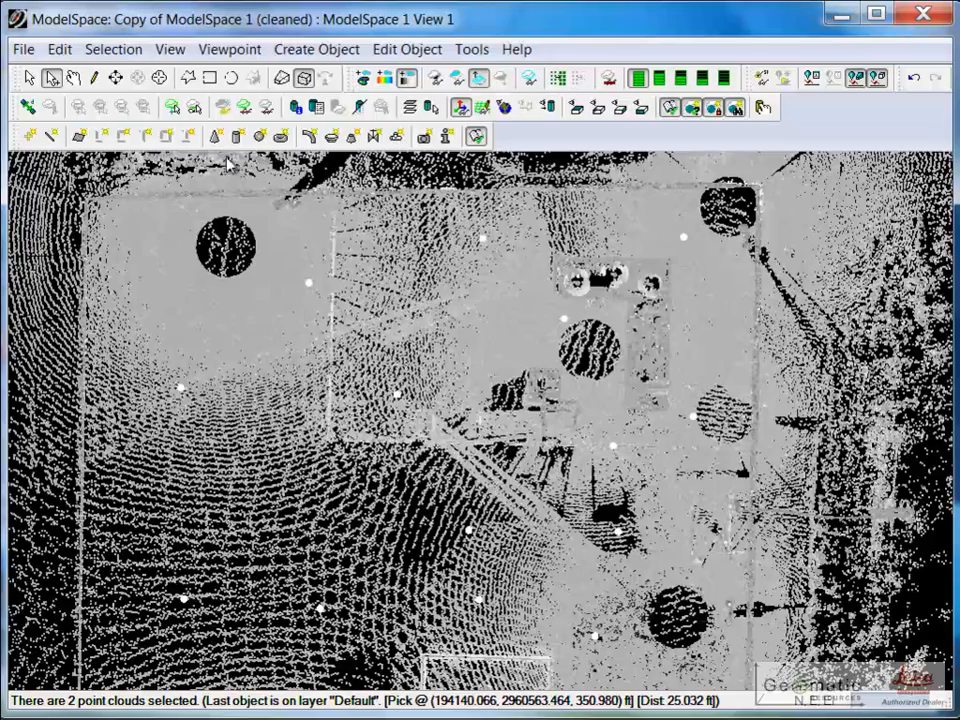
Create a polyline from the picked points.
left_click(292, 50)
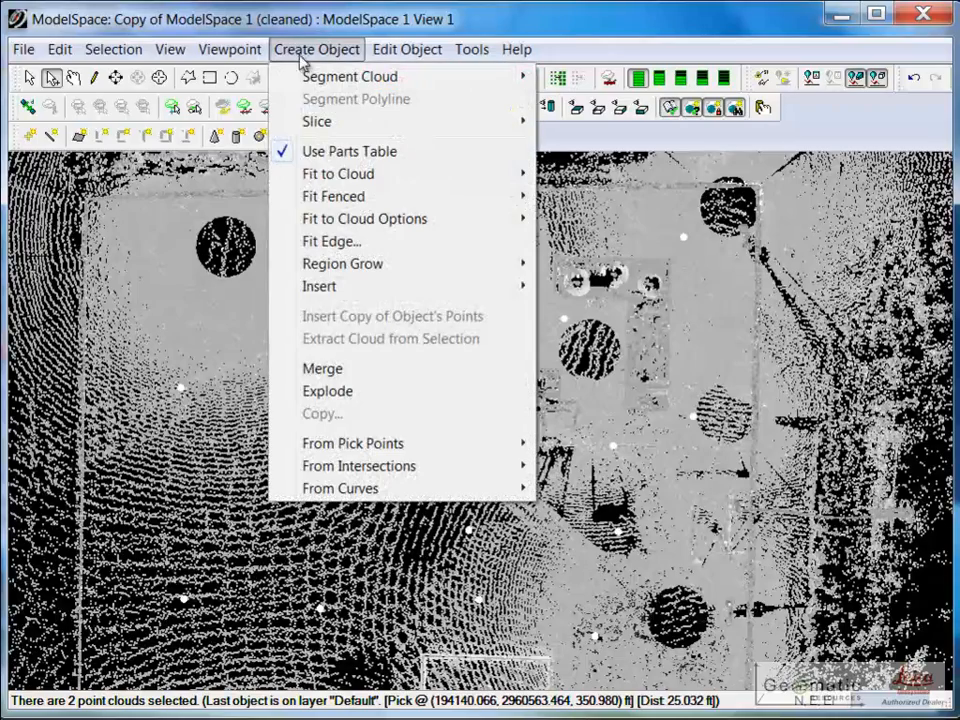
mouse_move(398, 447)
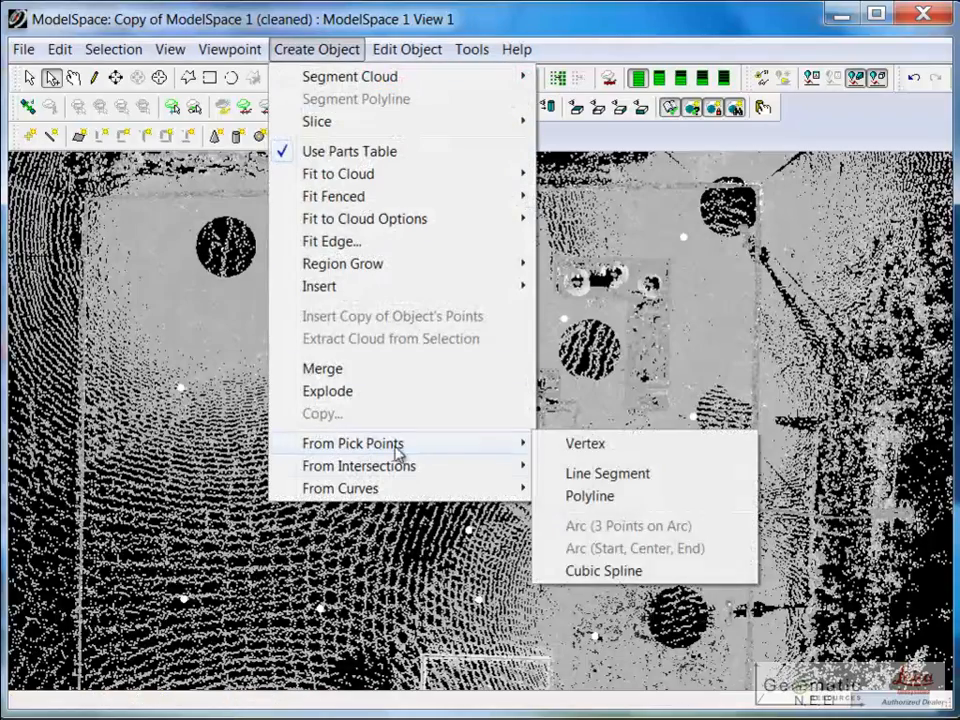
left_click(620, 502)
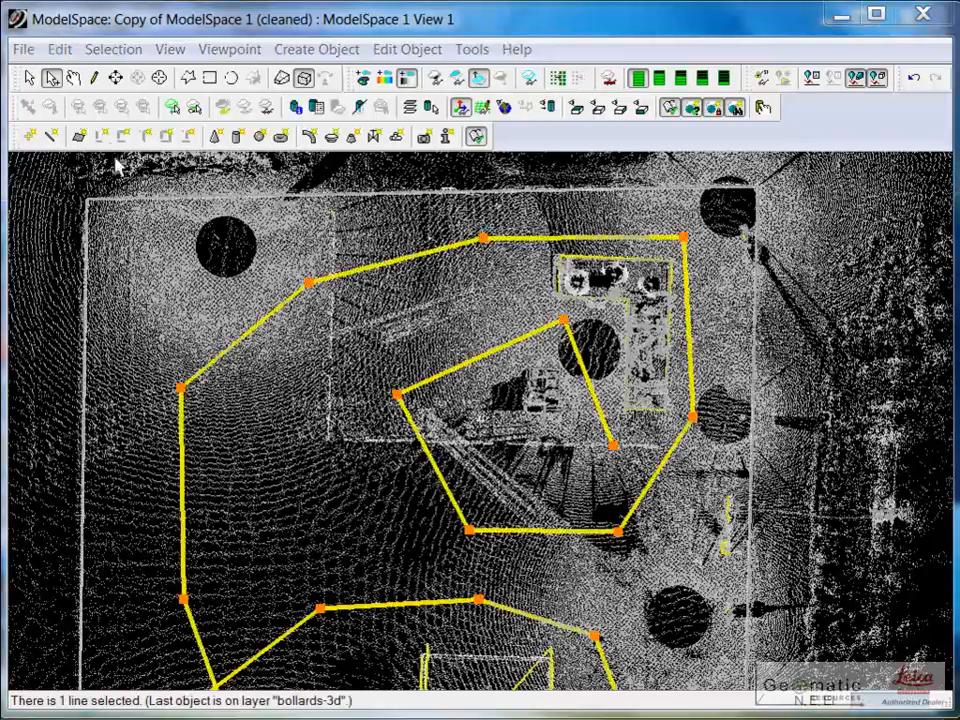
Start Move/Rotate on the polyline and set its direction of move to the standard axis Up Direction.
left_click(74, 79)
left_click_drag(321, 520, 321, 407)
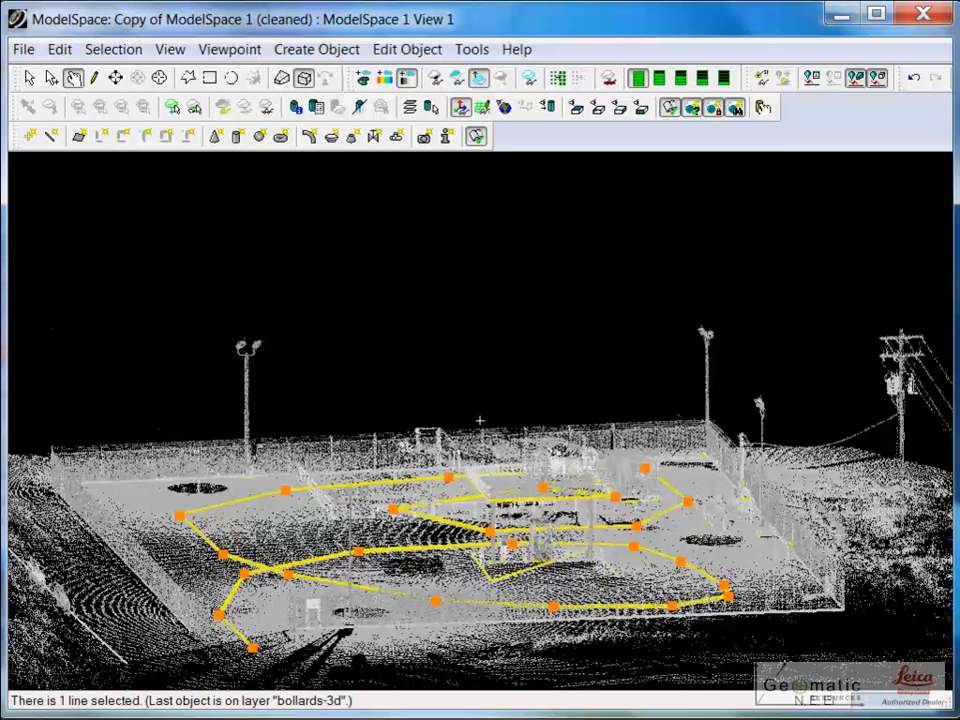
left_click(416, 56)
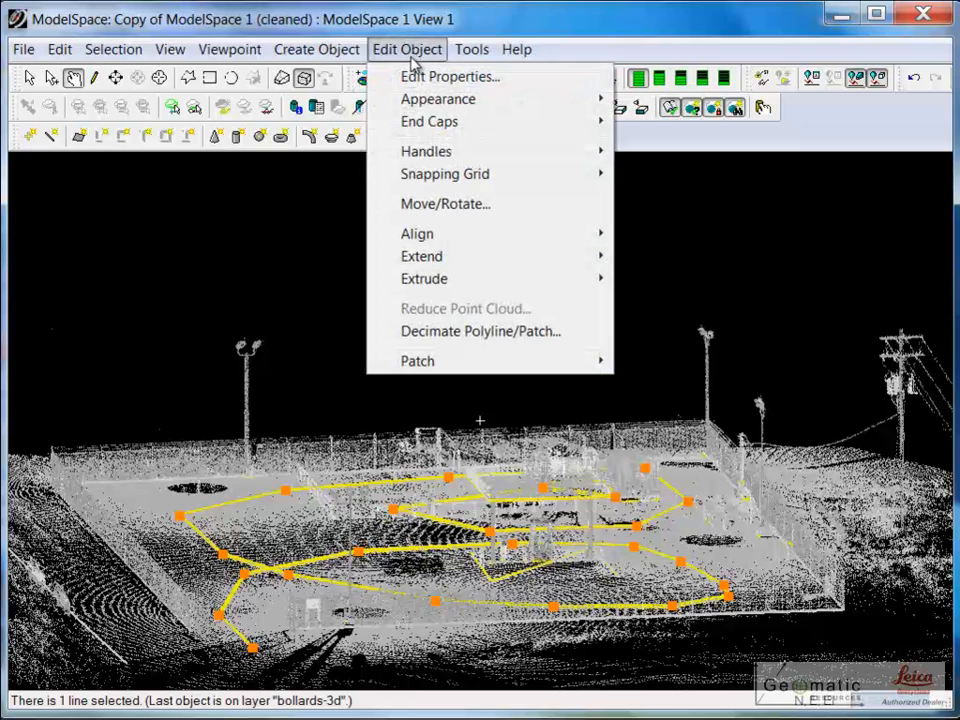
left_click(424, 206)
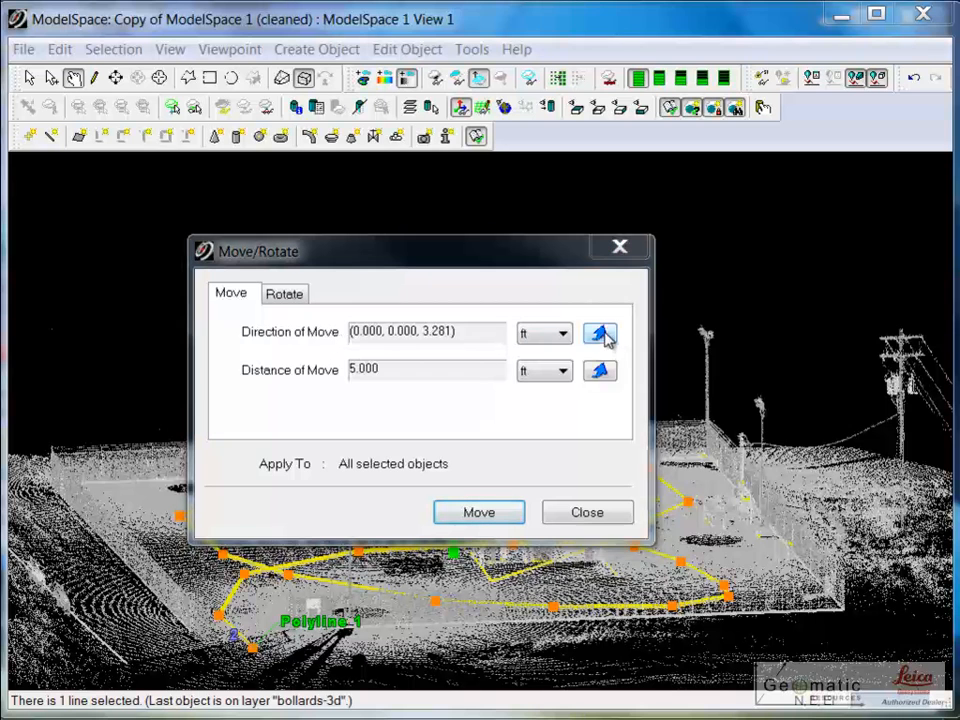
left_click(606, 337)
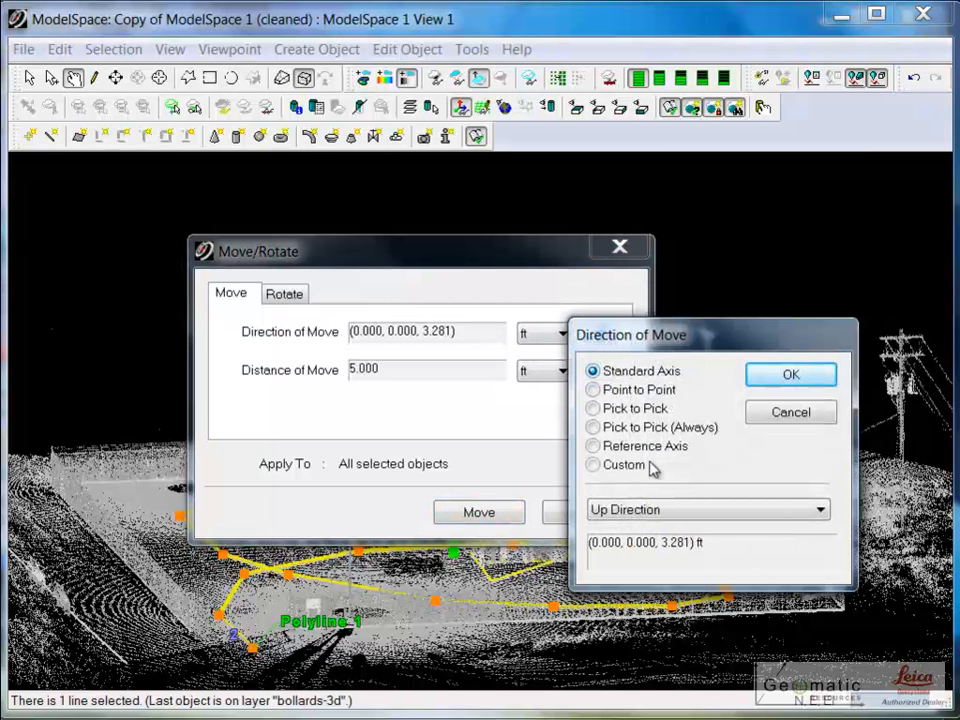
left_click(630, 511)
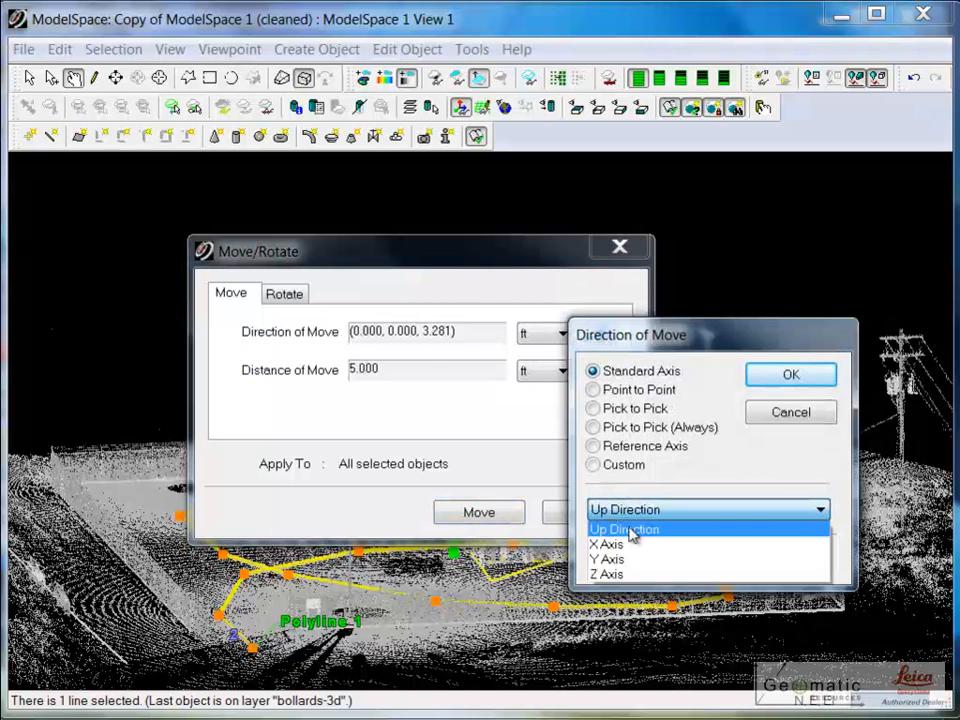
left_click(630, 530)
left_click(791, 374)
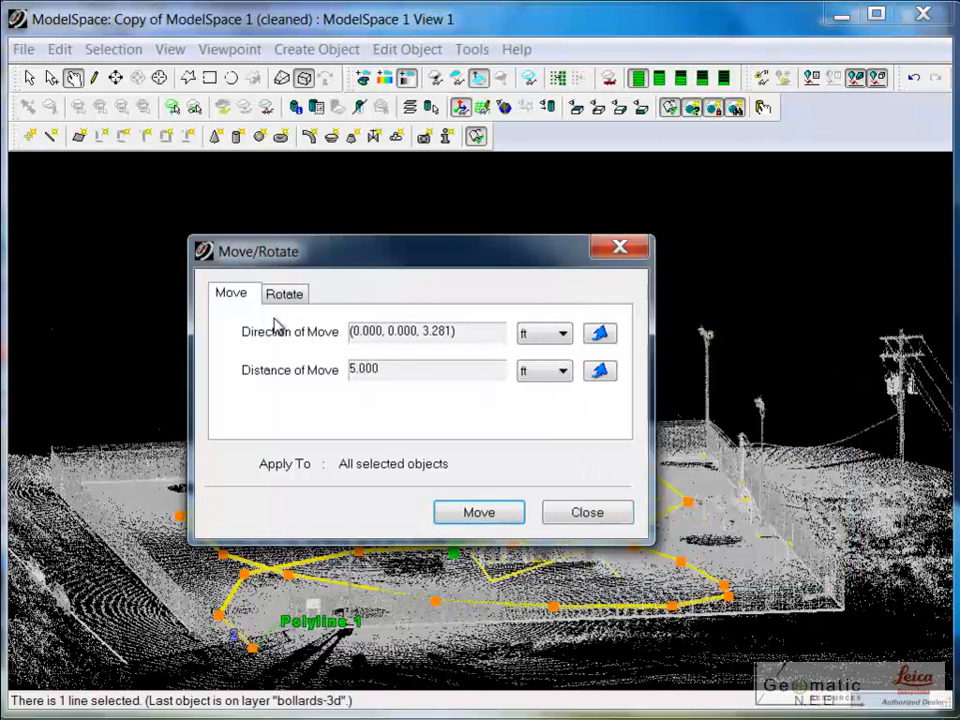
Set a custom move distance of 6 ft and move the polyline upward.
left_click(600, 371)
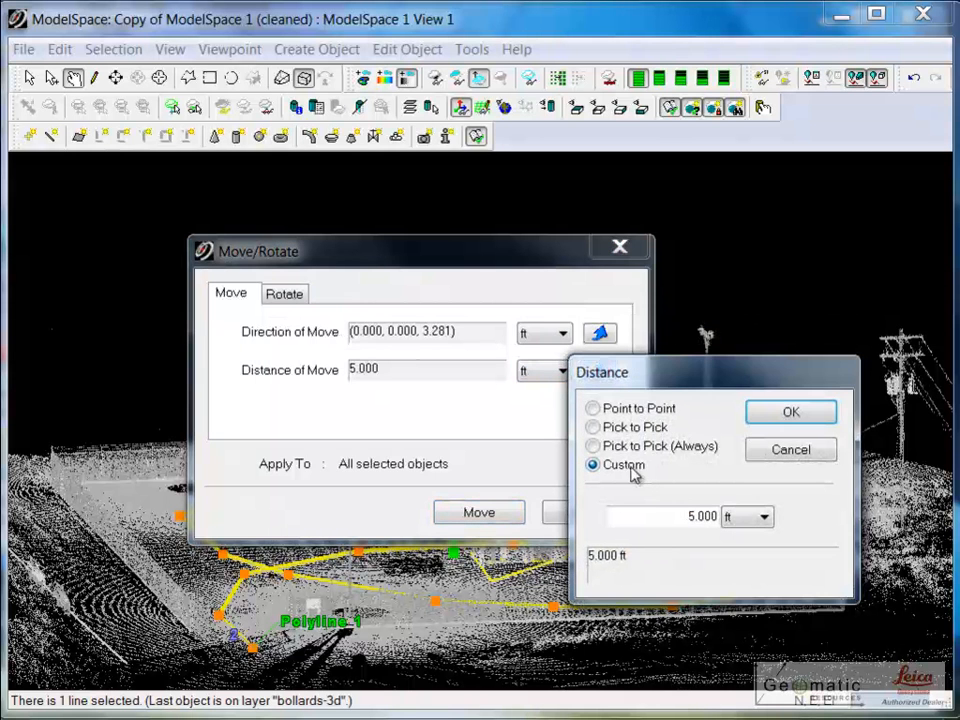
left_click_drag(681, 522, 773, 530)
type("6")
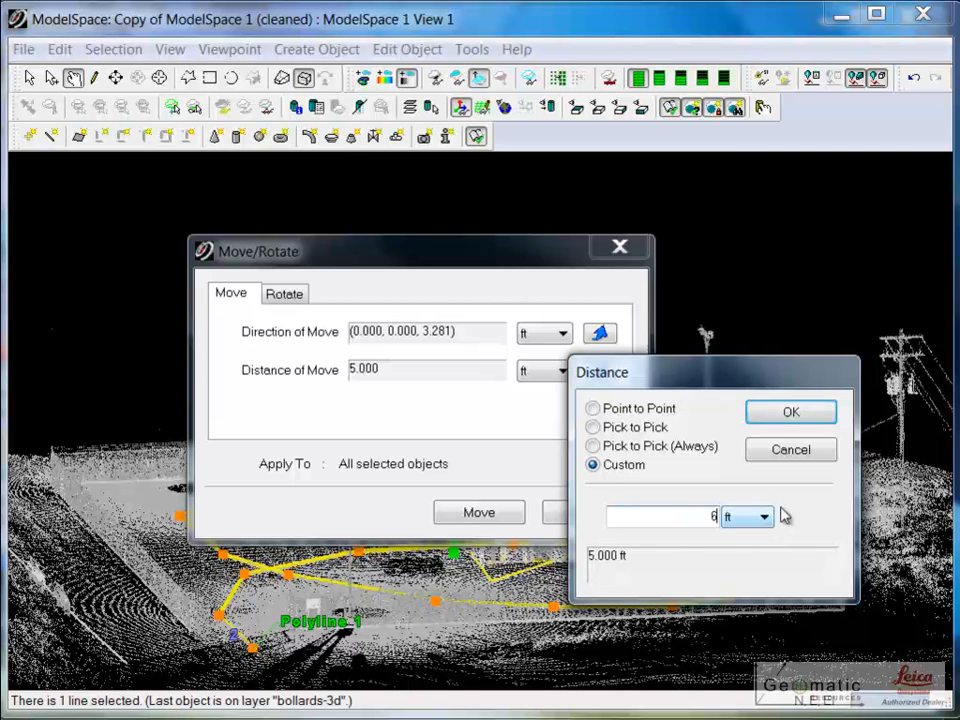
left_click(789, 413)
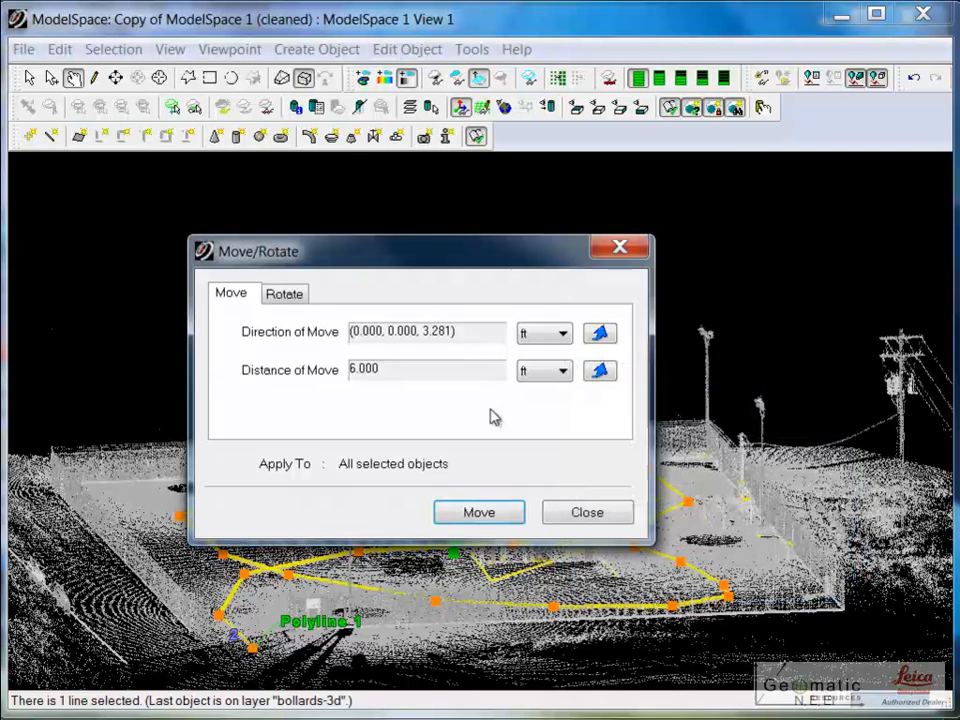
left_click(481, 513)
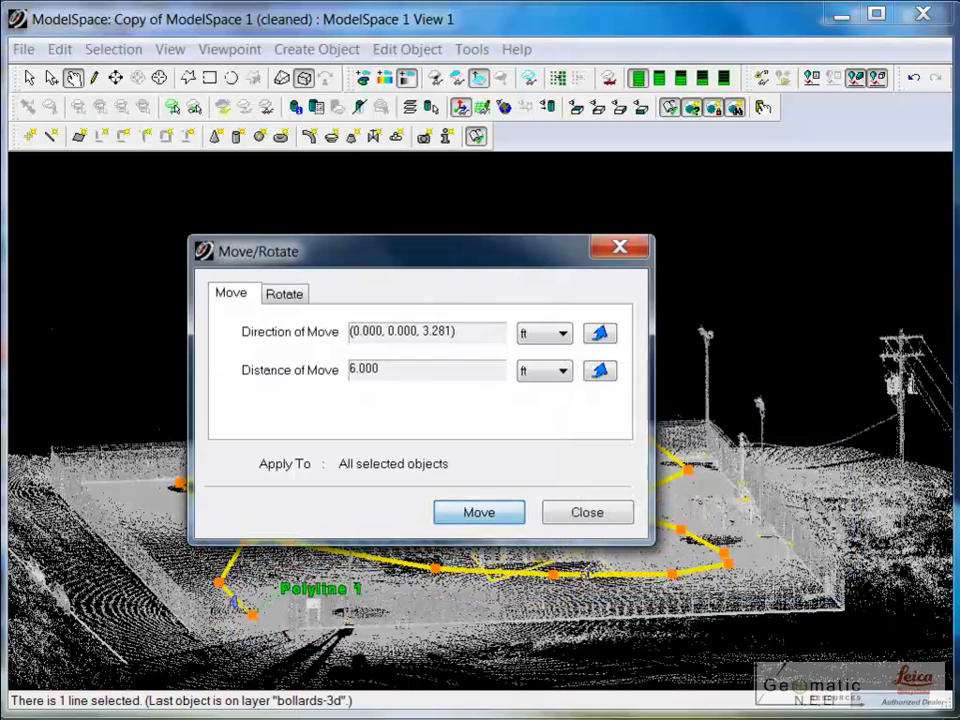
left_click(602, 514)
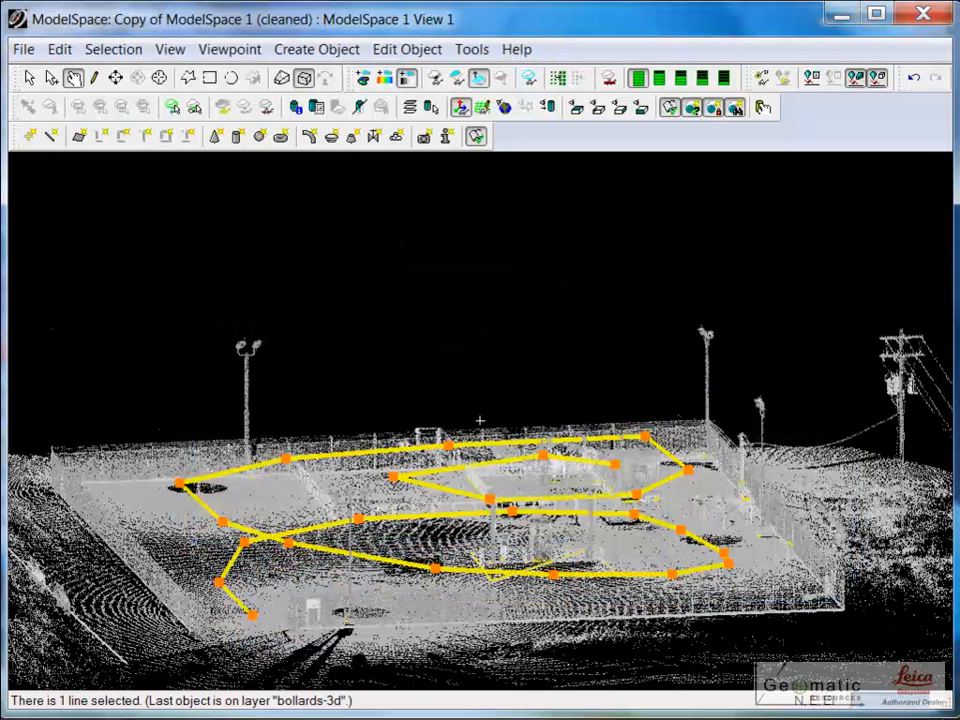
Seek the view to the polyline's starting vertex, switch to perspective projection and aim the view along the path.
key("s")
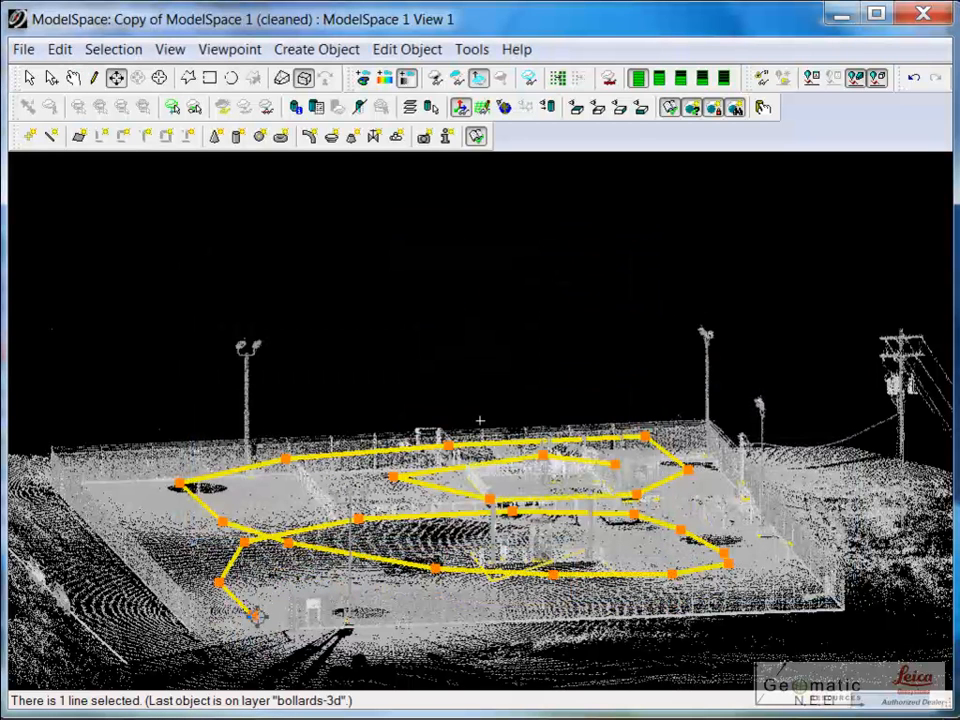
left_click(256, 618)
scroll(428, 373, "up", 3)
middle_click_drag(465, 405, 588, 600)
middle_click_drag(360, 244, 465, 420)
left_click_drag(465, 420, 386, 328)
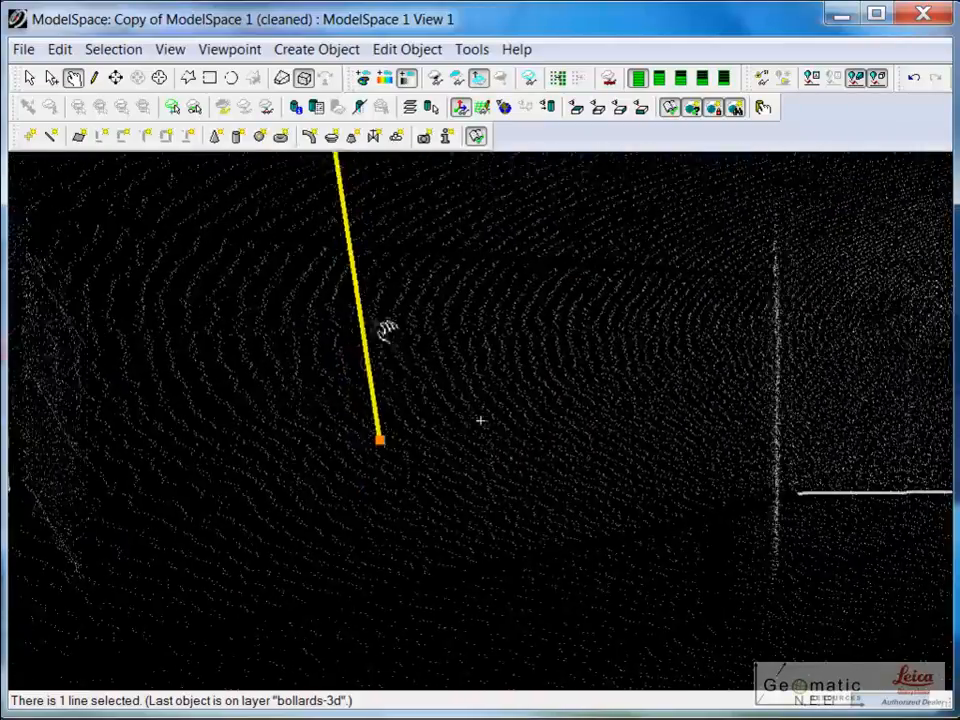
left_click(282, 78)
left_click_drag(309, 438, 313, 519)
key("s")
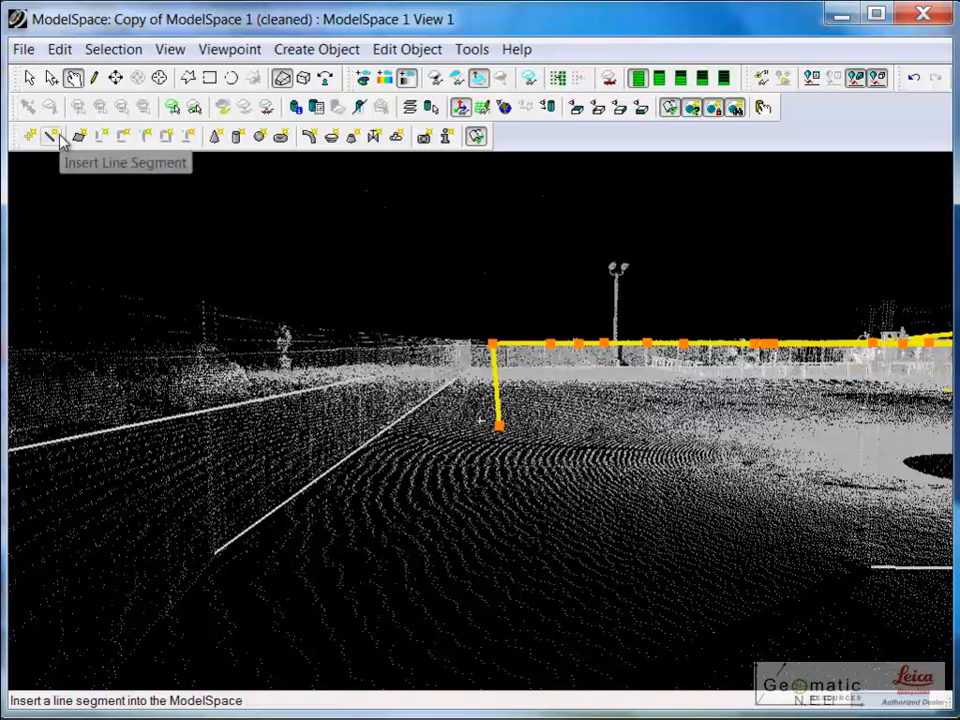
Insert a camera at the current viewpoint by the polyline's start and check its placement.
right_click(173, 140)
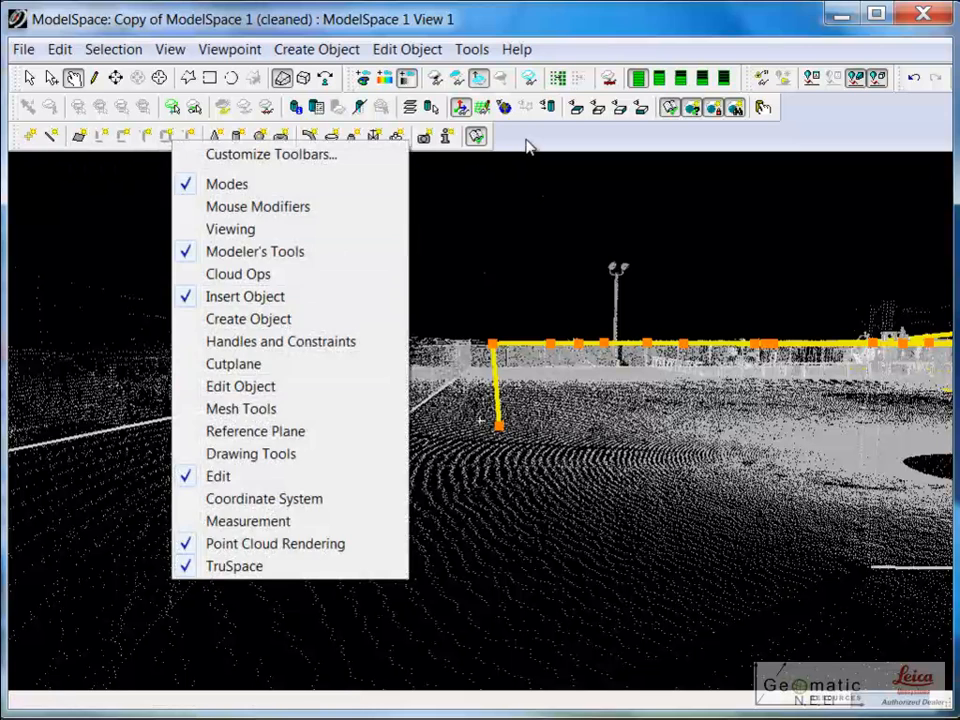
left_click(530, 147)
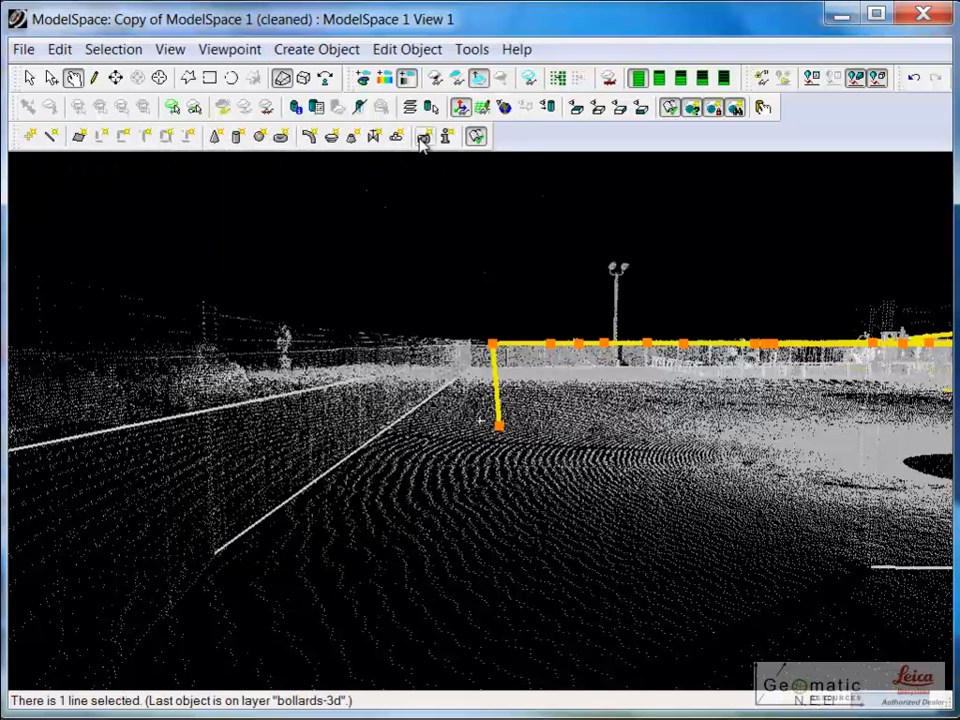
middle_click_drag(493, 458, 322, 257)
left_click_drag(322, 257, 484, 305)
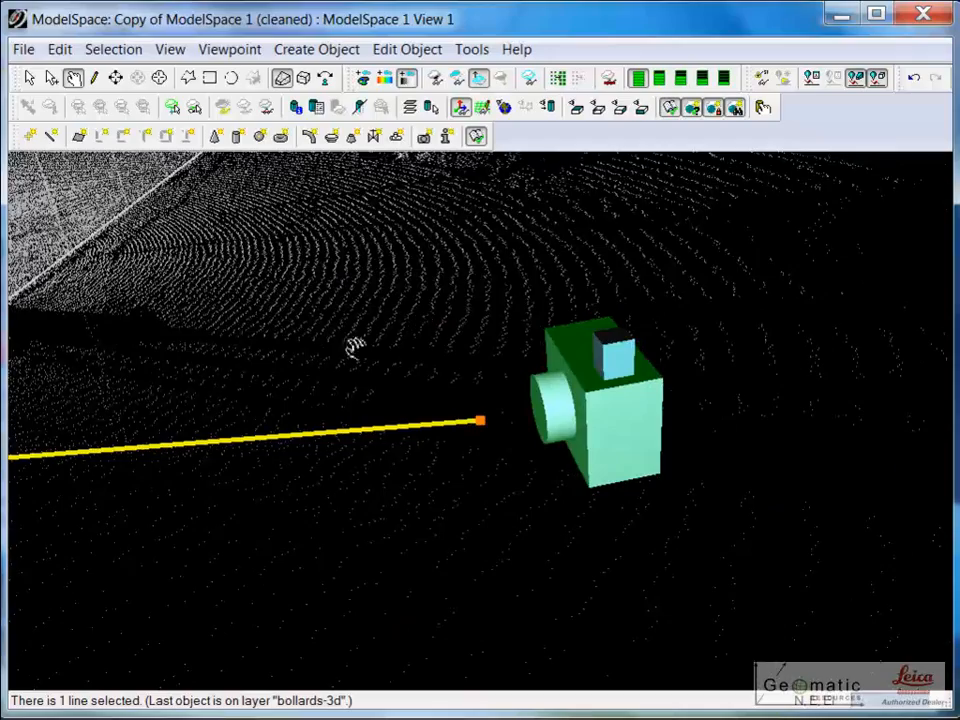
Seek the view to the polyline's second vertex and aim it along the path across the site.
right_click_drag(521, 396, 328, 445)
left_click_drag(368, 505, 275, 450)
key("s")
left_click(249, 267)
left_click_drag(250, 273, 430, 318)
middle_click_drag(497, 368, 429, 497)
left_click_drag(429, 497, 417, 457)
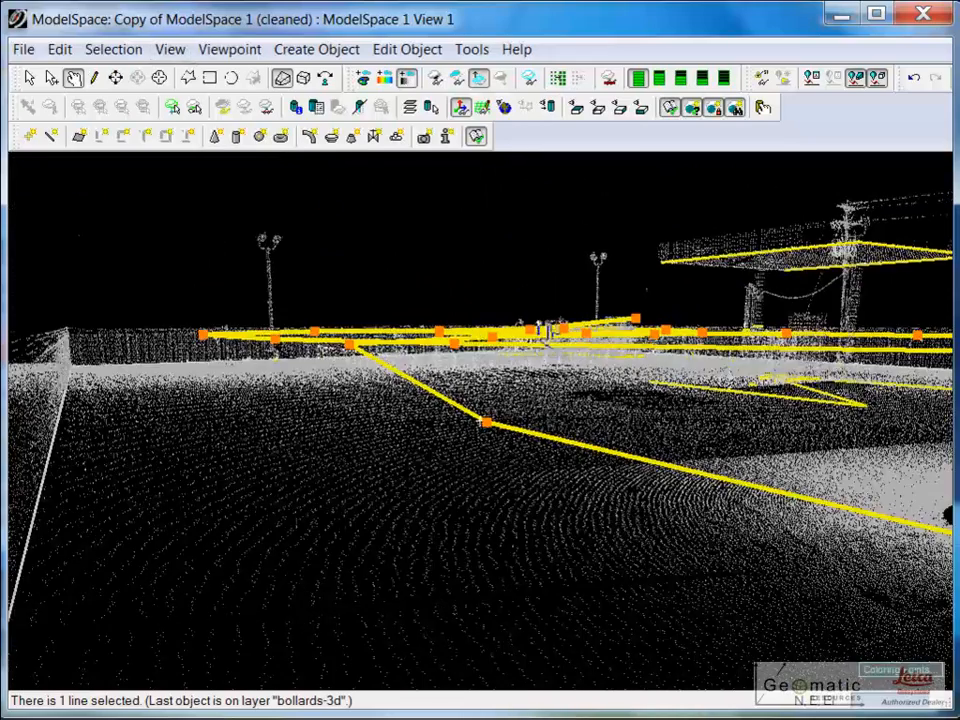
middle_click_drag(584, 430, 583, 438)
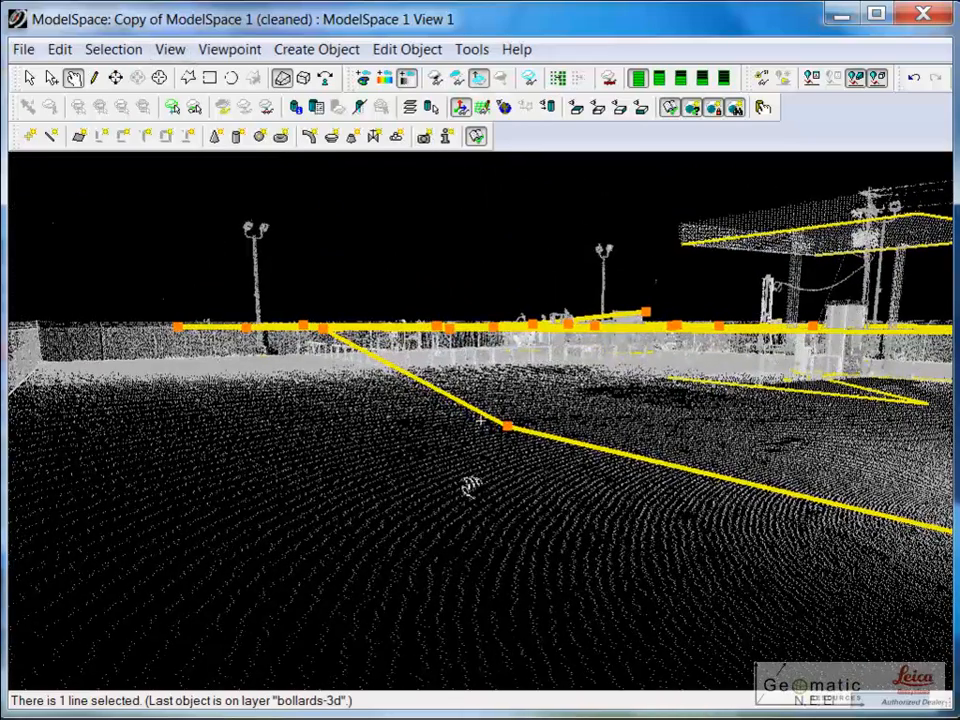
Seek the view to the polyline's next vertex and aim it across the site toward the canopy.
middle_click_drag(495, 497, 369, 311)
left_click_drag(369, 311, 376, 372)
right_click_drag(545, 455, 810, 605)
right_click_drag(521, 480, 655, 580)
key("space")
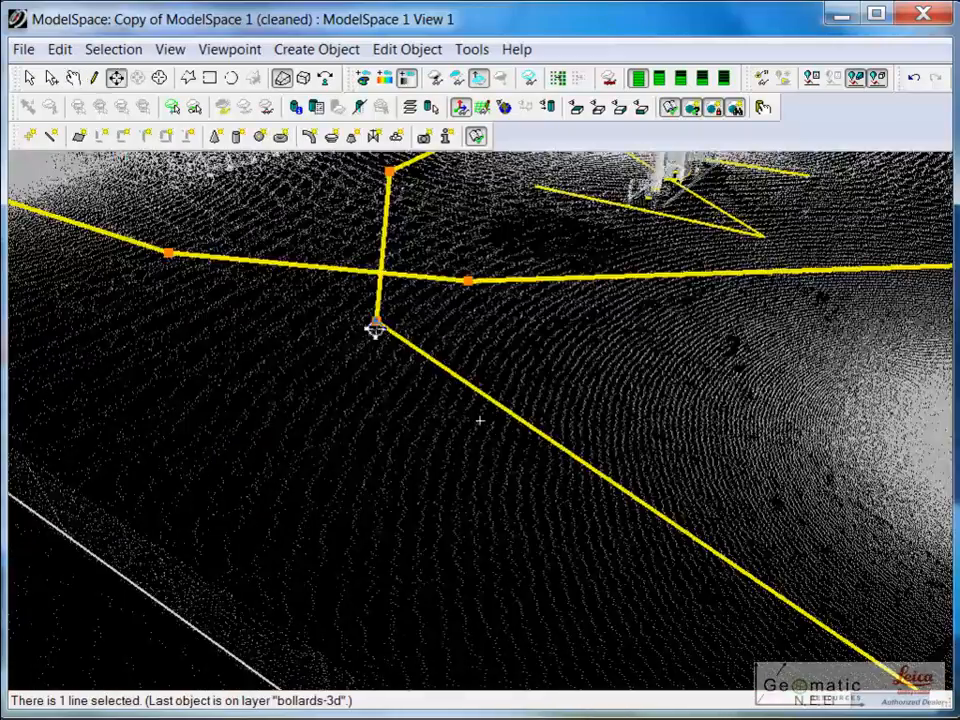
left_click(378, 326)
middle_click_drag(452, 416, 491, 512)
left_click_drag(491, 512, 489, 463)
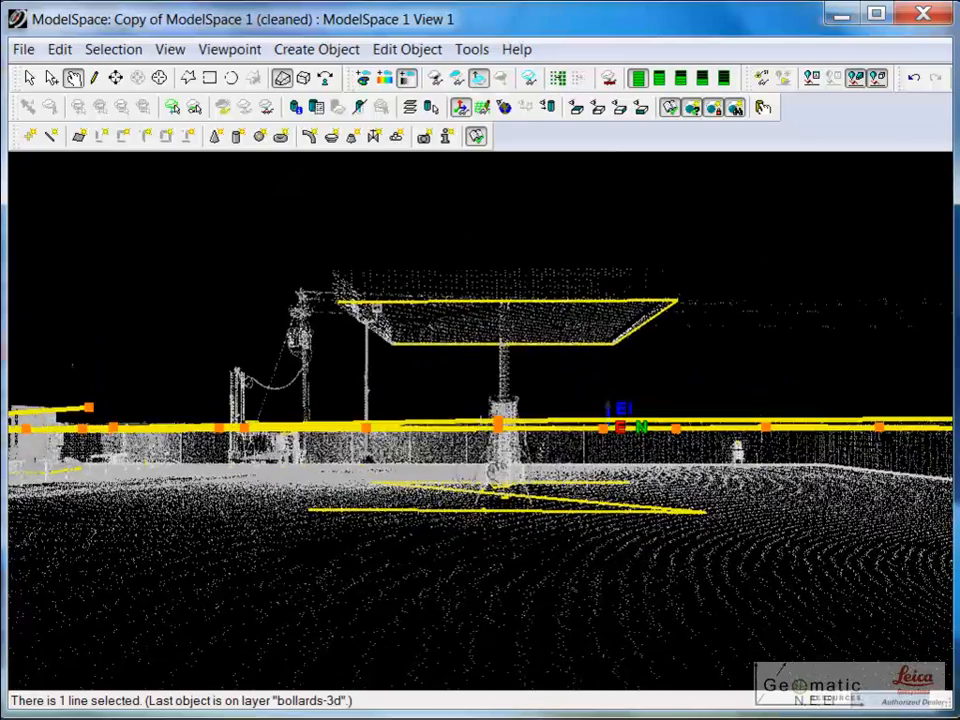
left_click_drag(565, 540, 471, 490)
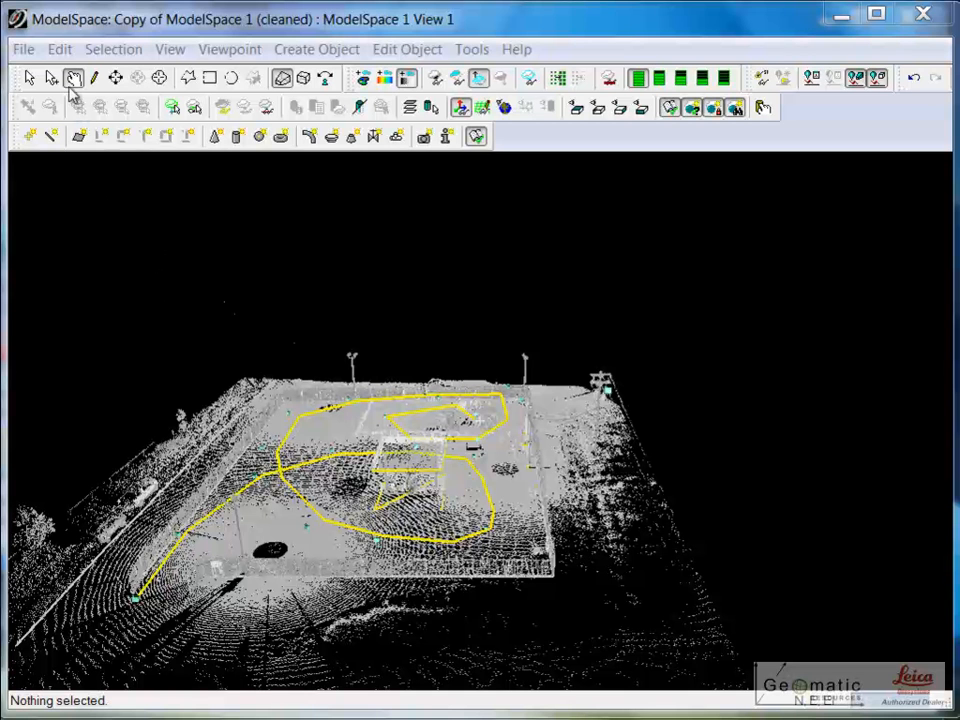
Hide the point clouds so only the cameras, polyline and linework are displayed in an overview of the site.
left_click(165, 50)
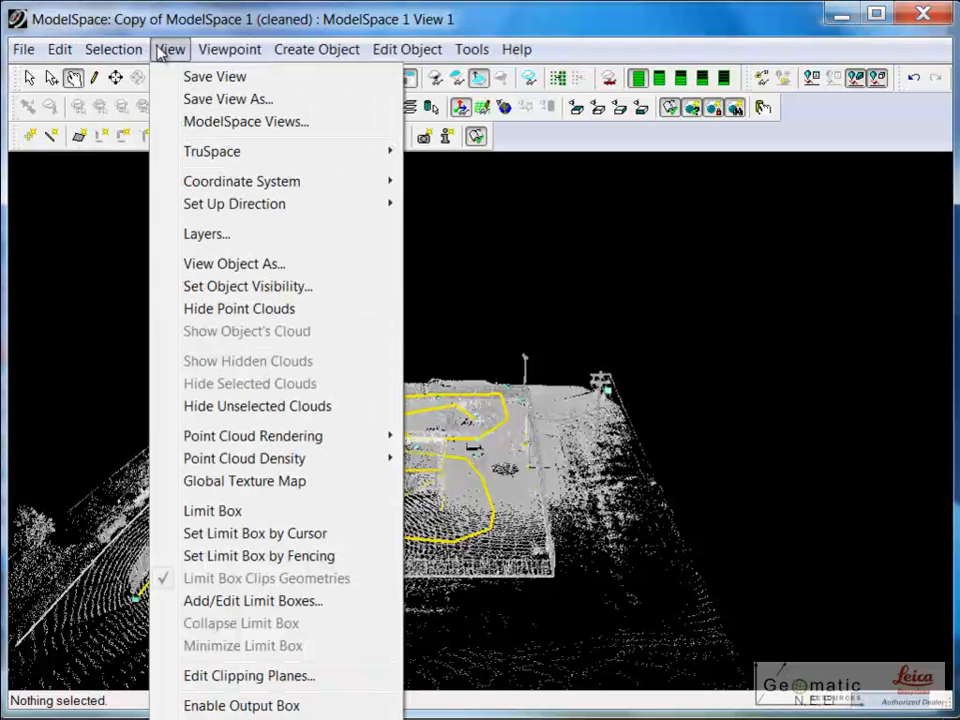
left_click(236, 311)
left_click_drag(294, 416, 460, 416)
left_click_drag(375, 409, 386, 506)
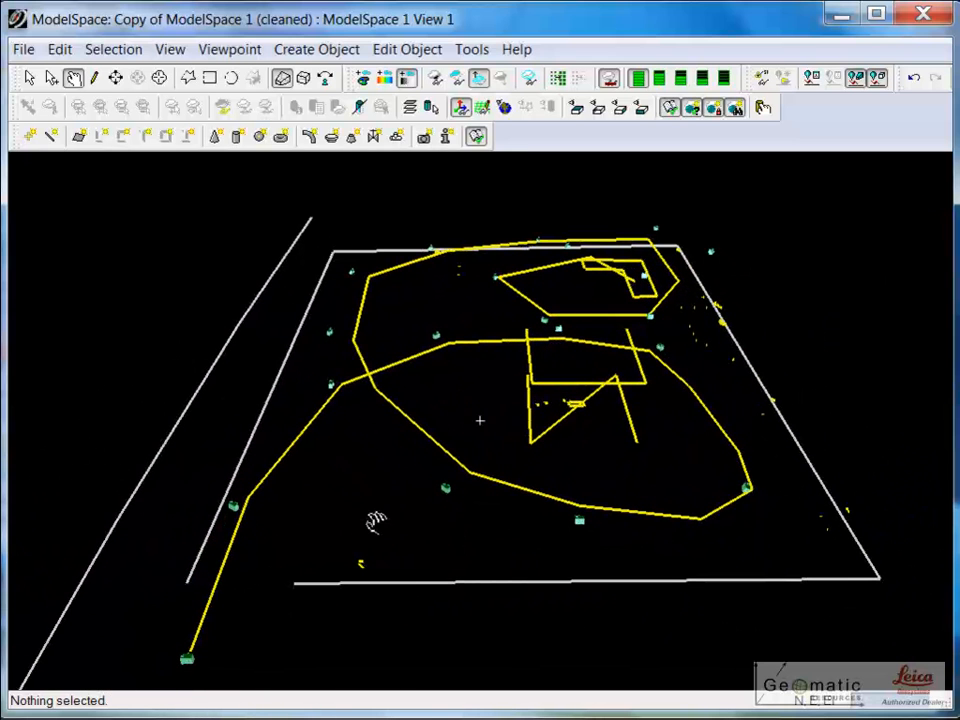
mouse_move(375, 520)
left_mouse_down()
mouse_move(433, 523)
mouse_move(388, 518)
left_mouse_up()
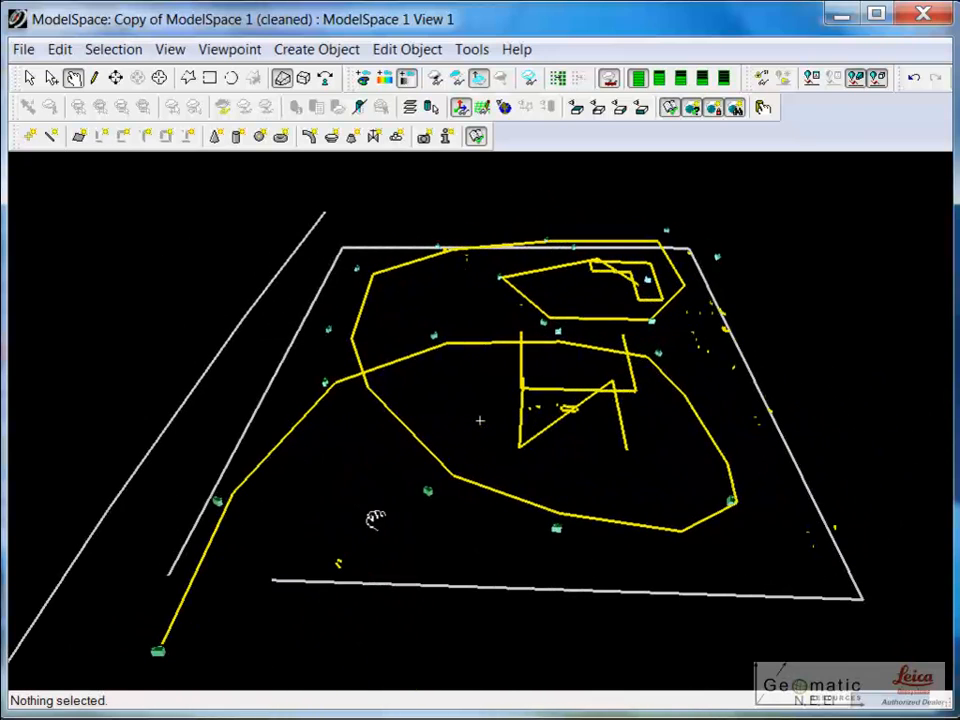
Multi-select the cameras in path order, from the polyline's start around the large loop to its far edge.
left_click(52, 77)
left_click(158, 651)
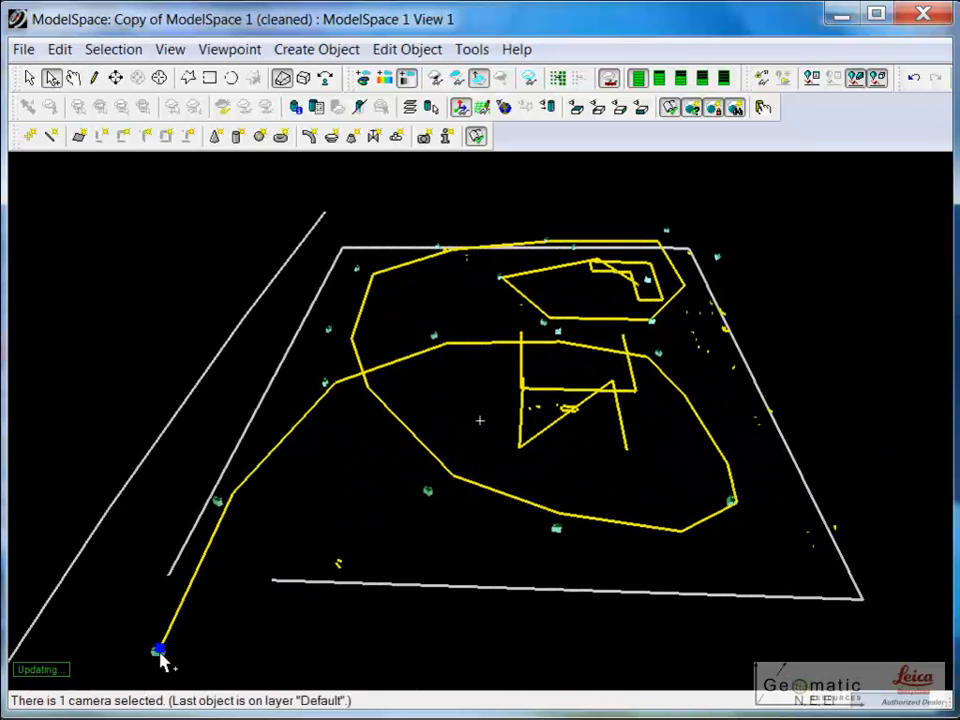
left_click(219, 502, "shift")
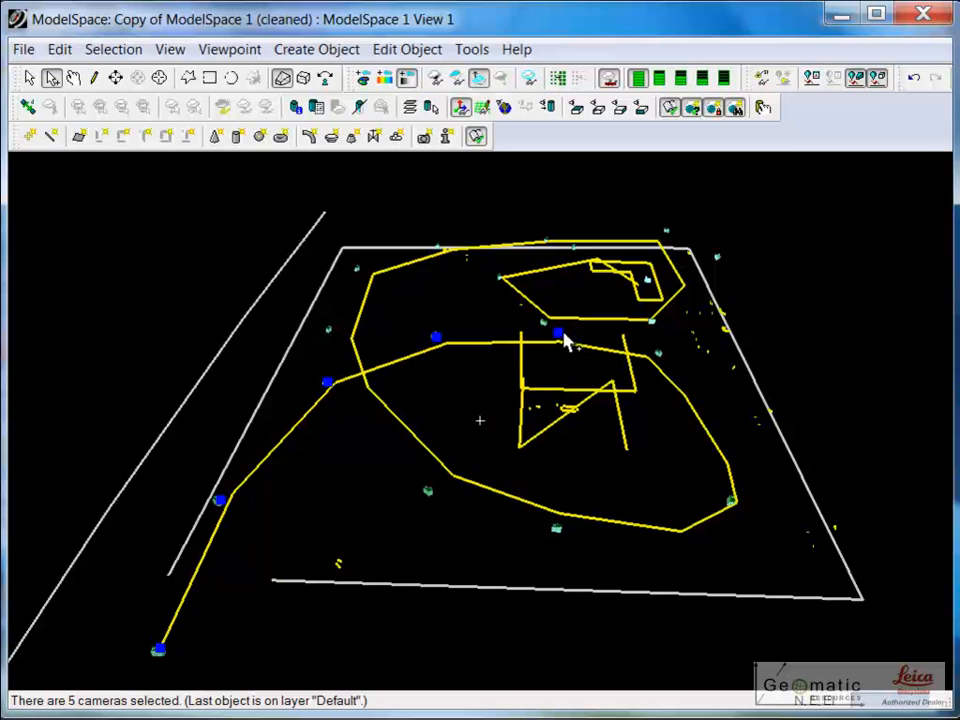
left_click(655, 353, "shift")
left_click(733, 502, "shift")
left_click(329, 331, "shift")
left_click(438, 248, "shift")
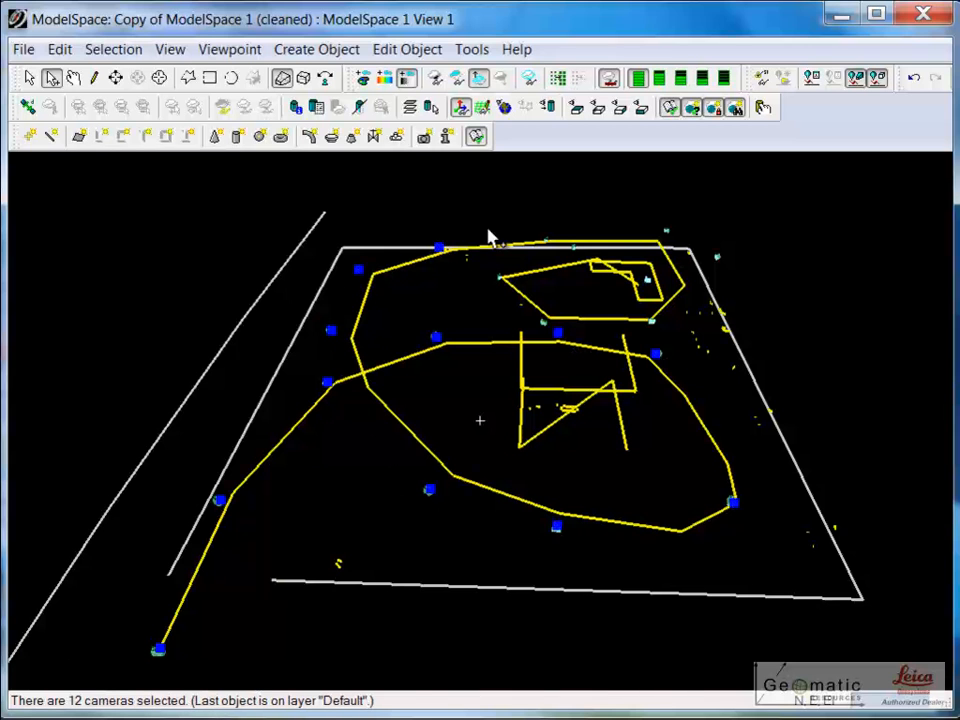
left_click(553, 244, "shift")
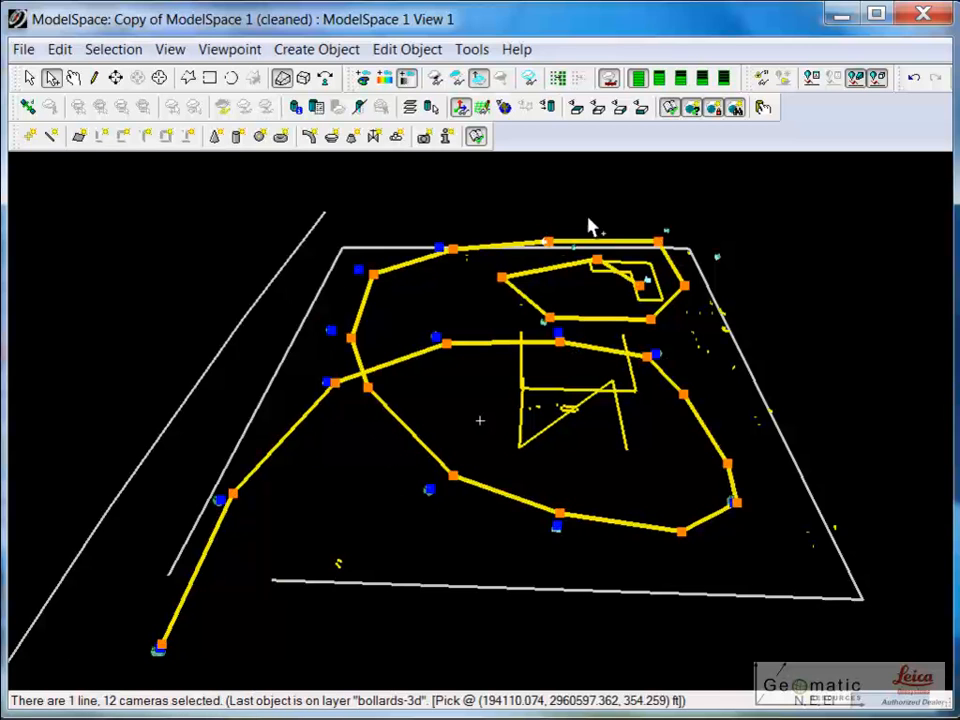
Add the remaining cameras to the selection in path order, around the small inner loop and ending with the one outside the boundary.
left_click(73, 78)
left_click_drag(468, 158, 489, 465)
left_click(51, 78)
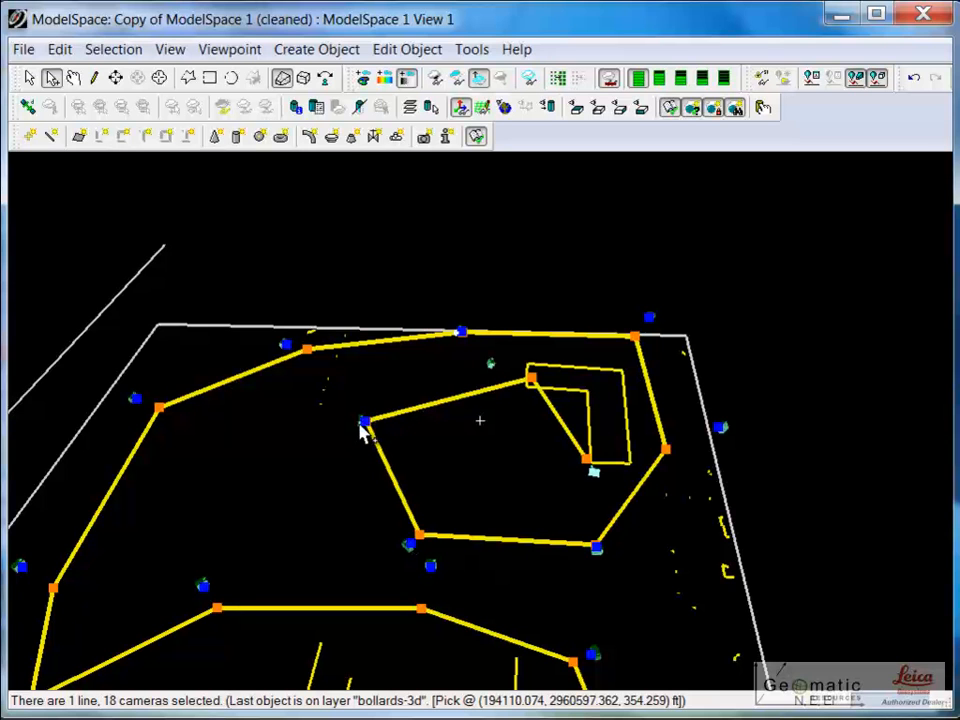
left_click(491, 365)
left_click(596, 475)
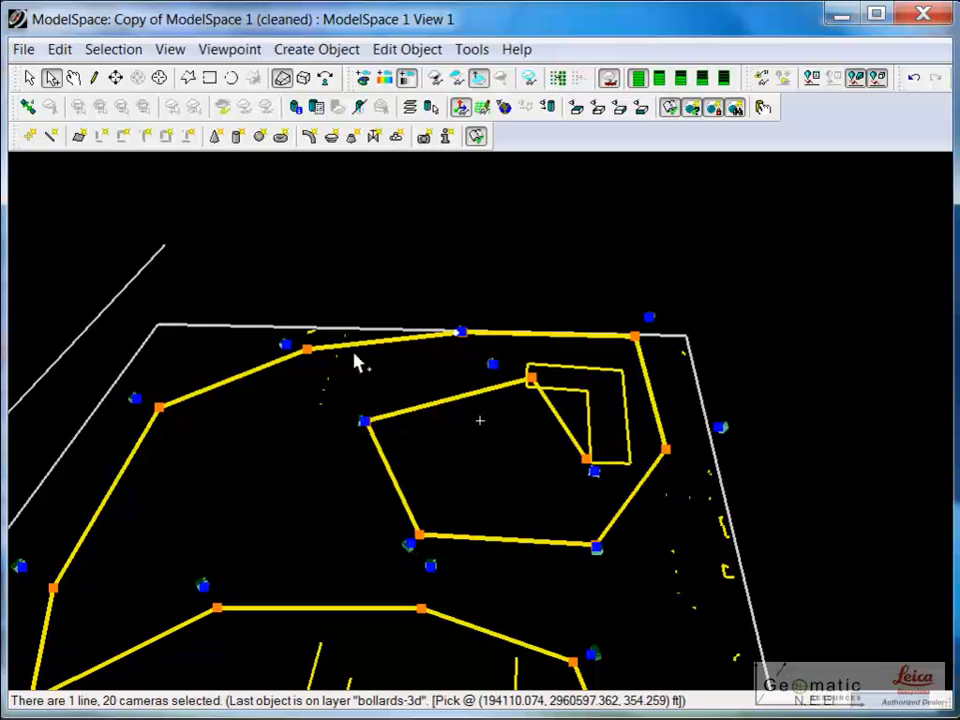
left_click(73, 77)
mouse_move(628, 476)
left_mouse_down()
mouse_move(548, 372)
mouse_move(408, 275)
left_mouse_up()
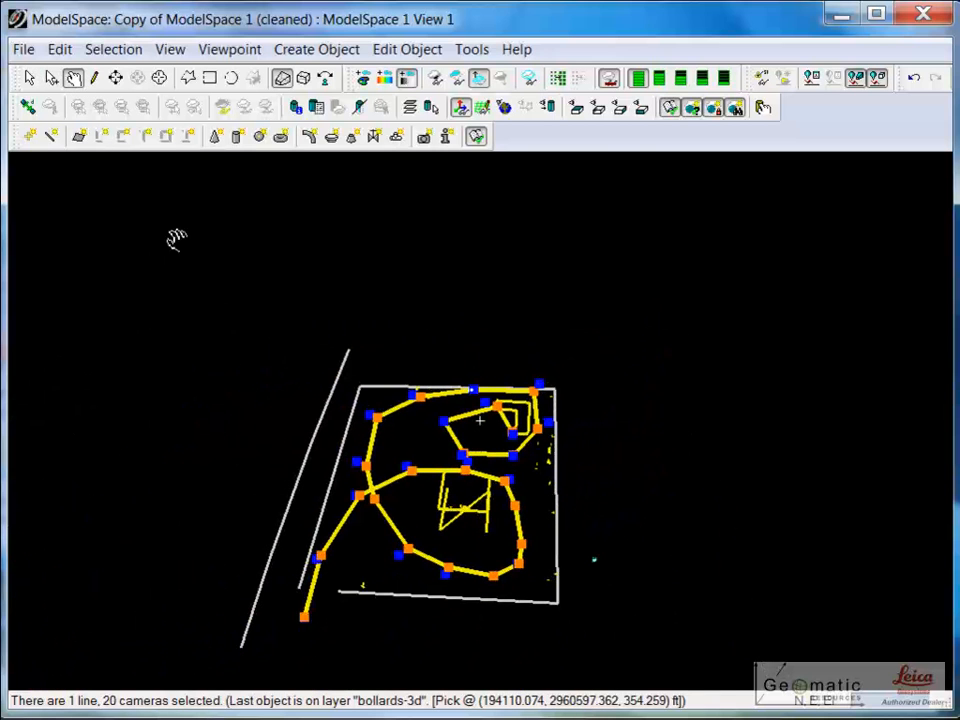
left_click(51, 77)
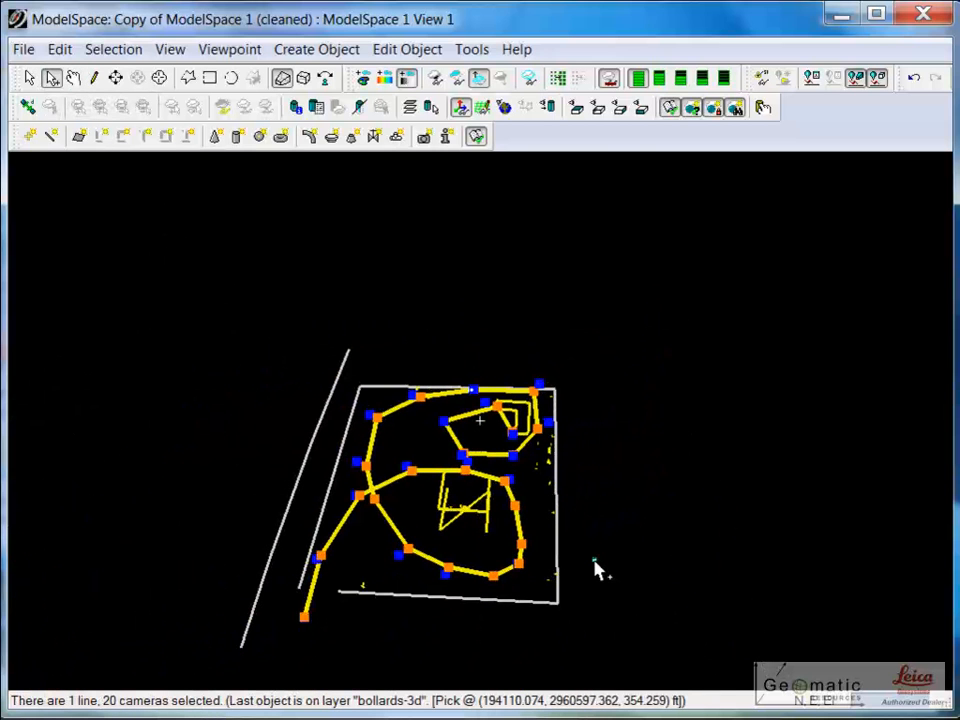
Create an open animation path through the selected cameras.
left_click(471, 49)
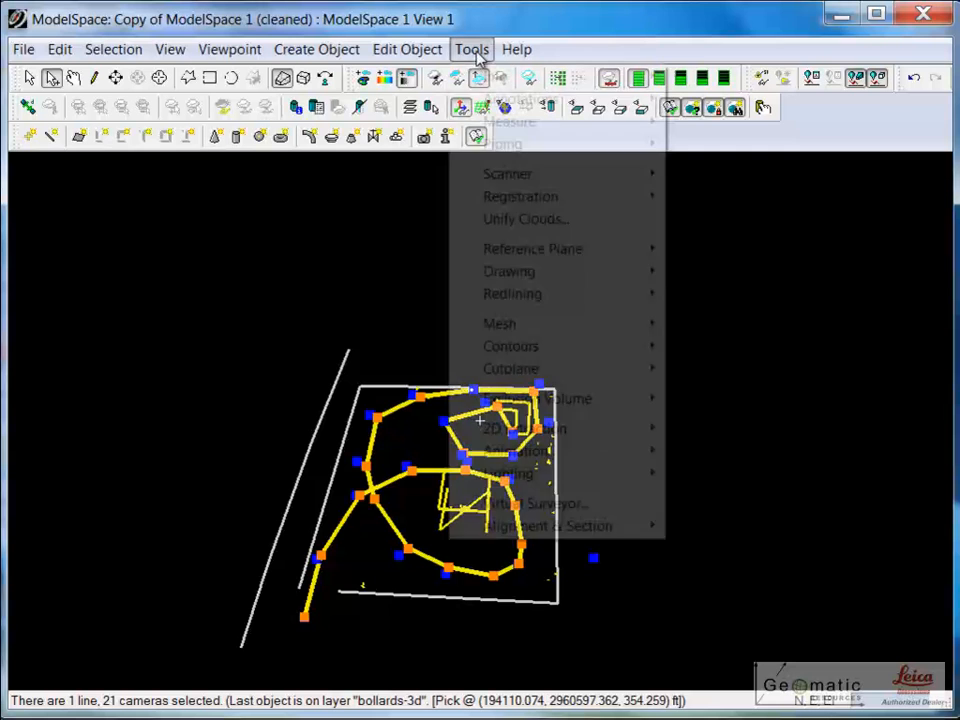
mouse_move(556, 456)
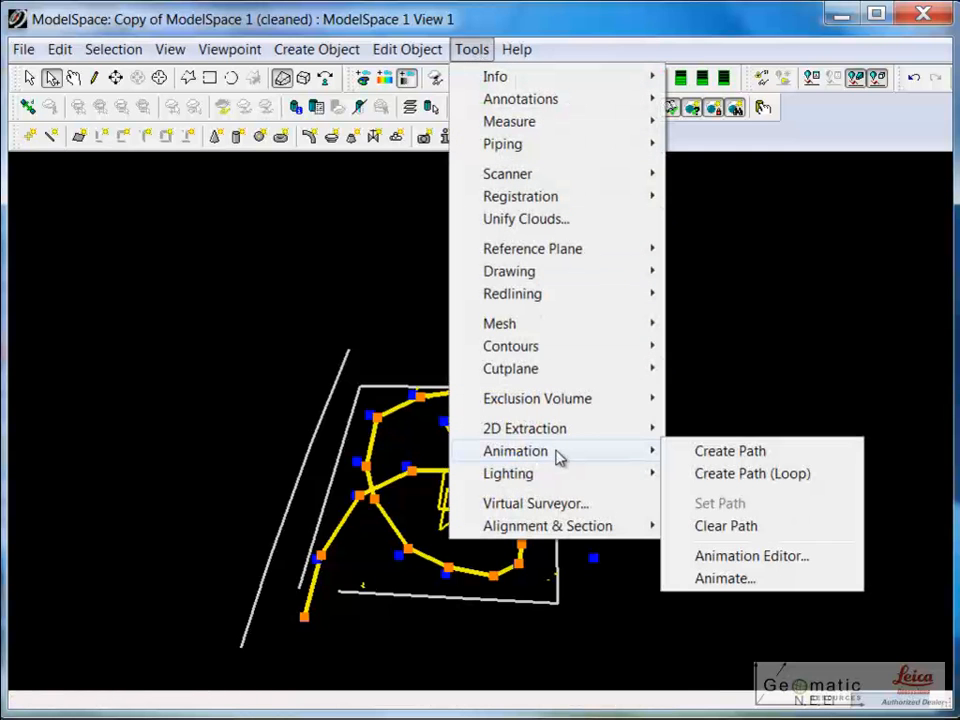
left_click(713, 455)
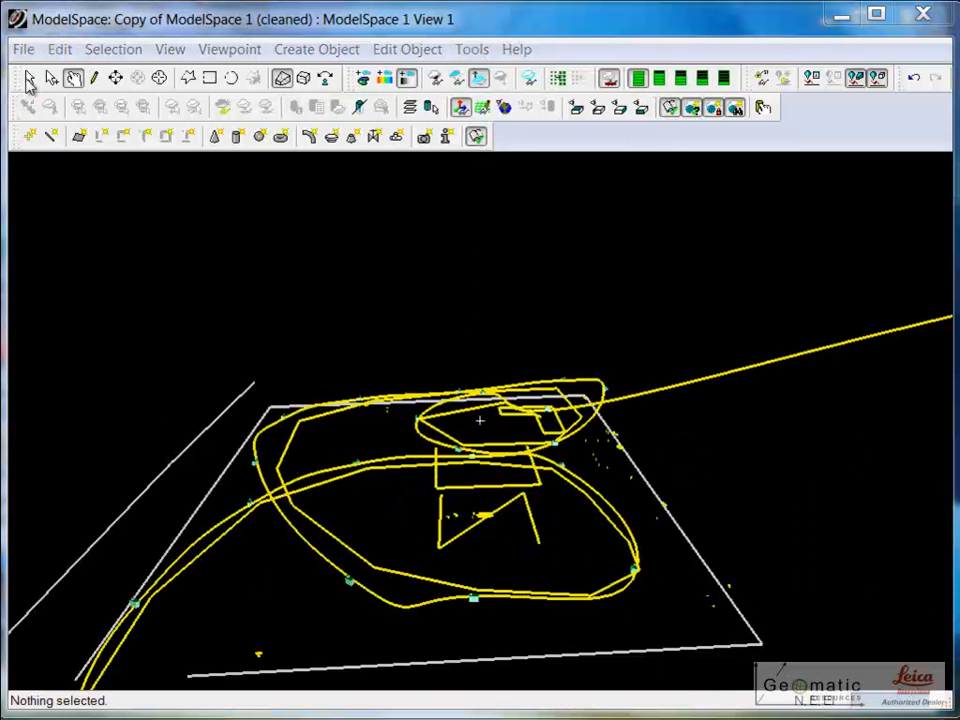
Delete the original straight-segment polyline, keeping the smooth animation path.
left_click(28, 82)
left_click(222, 543)
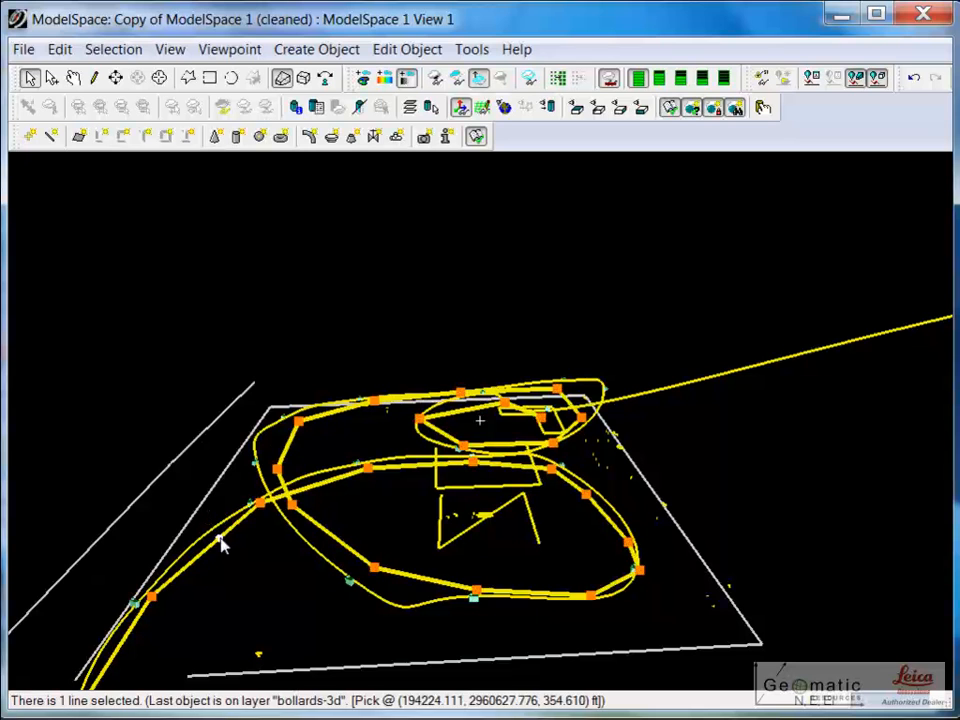
key("Delete")
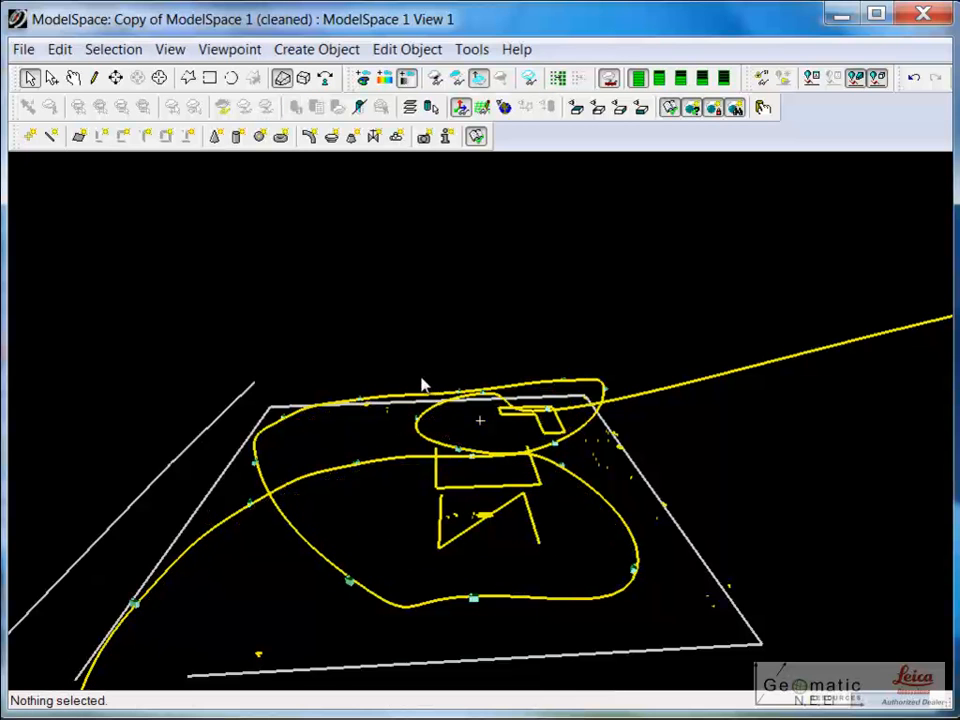
Select the animation path curve and move two of its vertices near the boundary corner to smooth the outer loop.
left_click(73, 77)
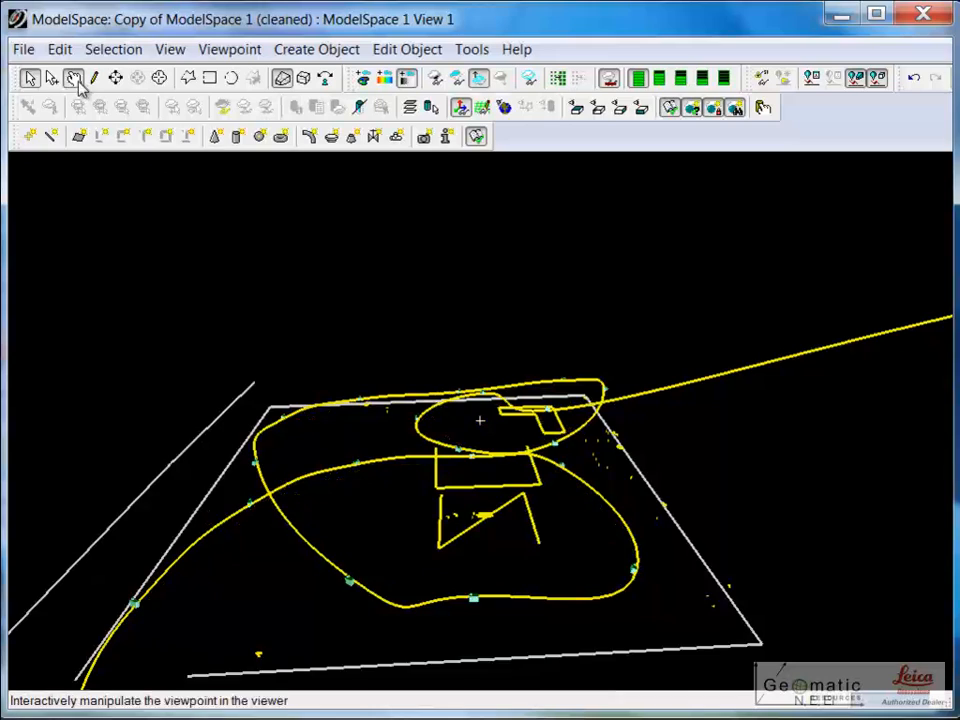
scroll(540, 460, "down", 5)
scroll(537, 450, "up", 5)
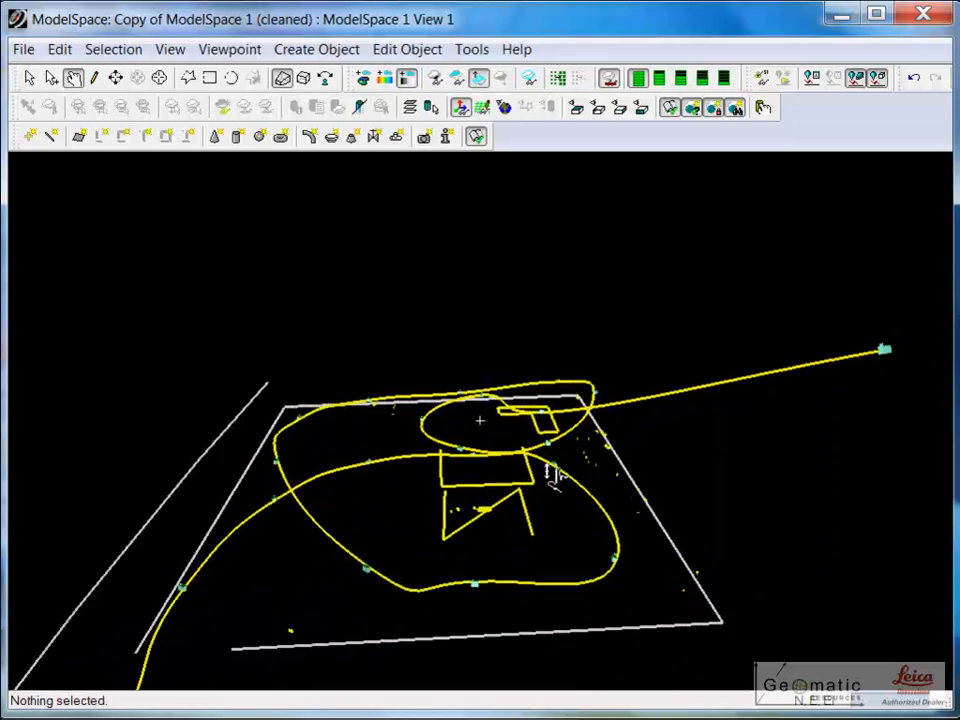
left_click_drag(450, 518, 570, 529)
left_click(30, 80)
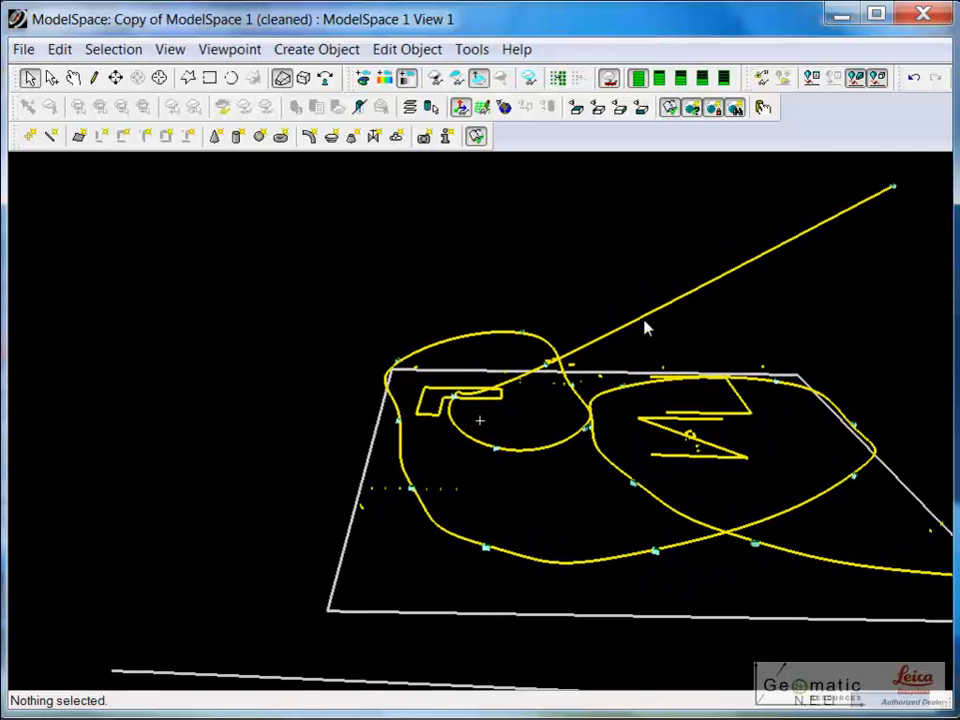
left_click(640, 320)
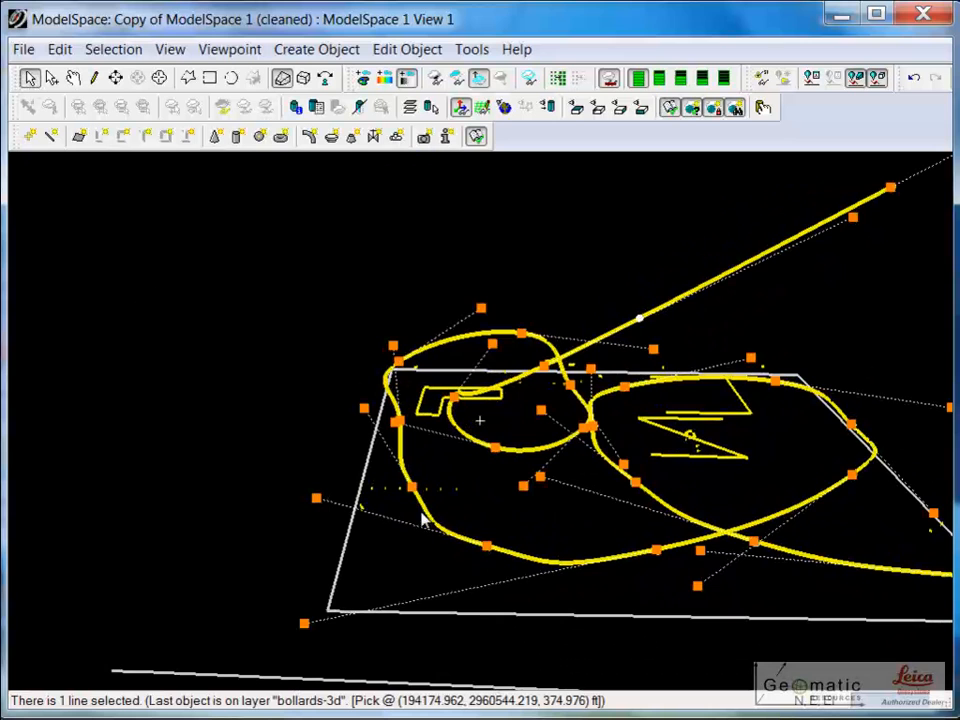
left_click_drag(400, 421, 389, 419)
left_click_drag(399, 361, 405, 360)
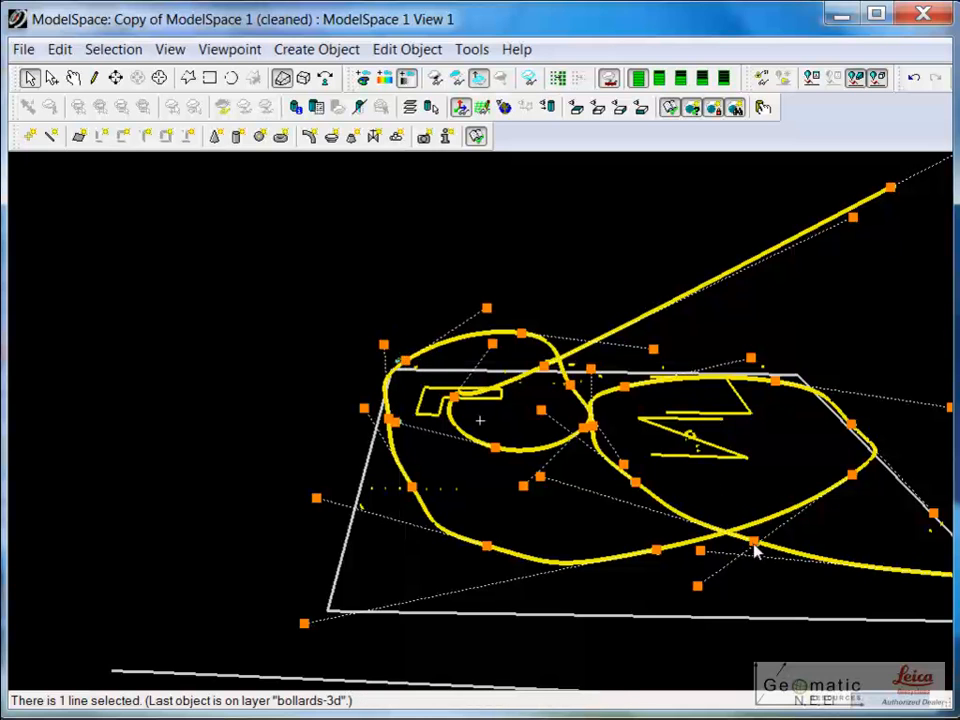
Move the curve's vertices beside the inner loop and around the canopy to smooth the path's bends.
left_click_drag(631, 485, 626, 482)
left_click_drag(590, 420, 577, 432)
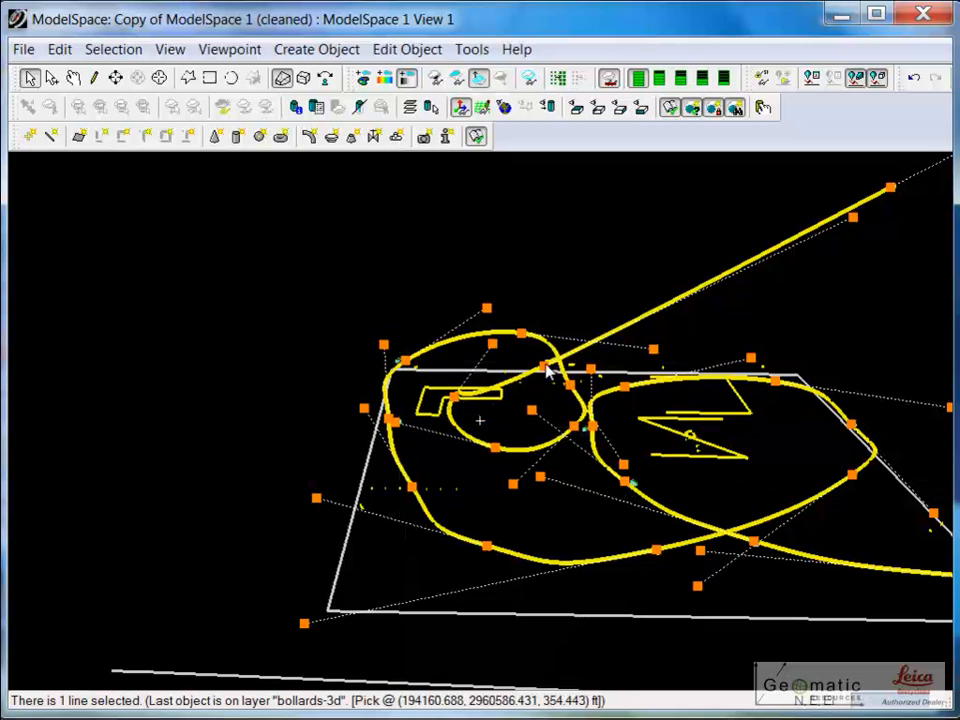
left_click_drag(851, 428, 836, 430)
left_click_drag(781, 393, 755, 389)
left_click_drag(851, 481, 836, 467)
Set the reshaped curve as the active animation path.
left_click(472, 50)
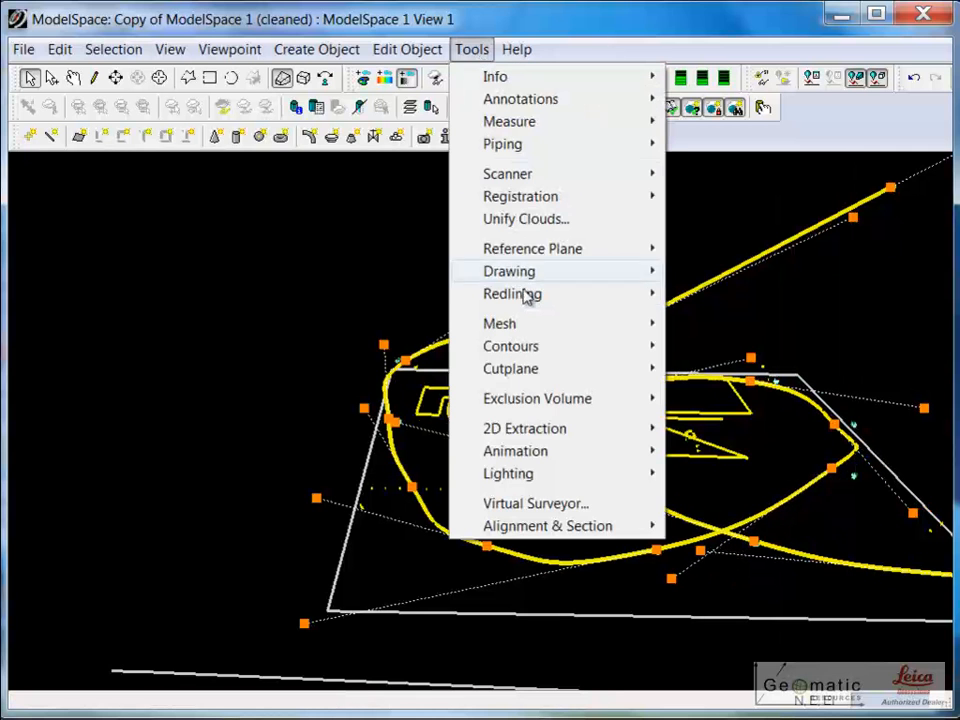
mouse_move(538, 460)
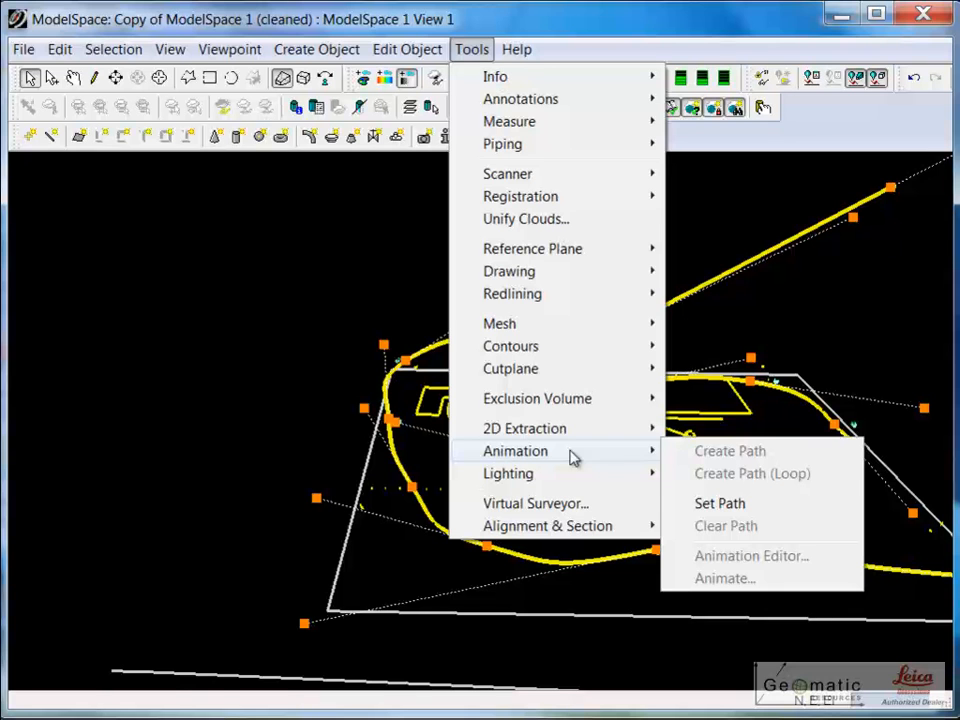
left_click(731, 506)
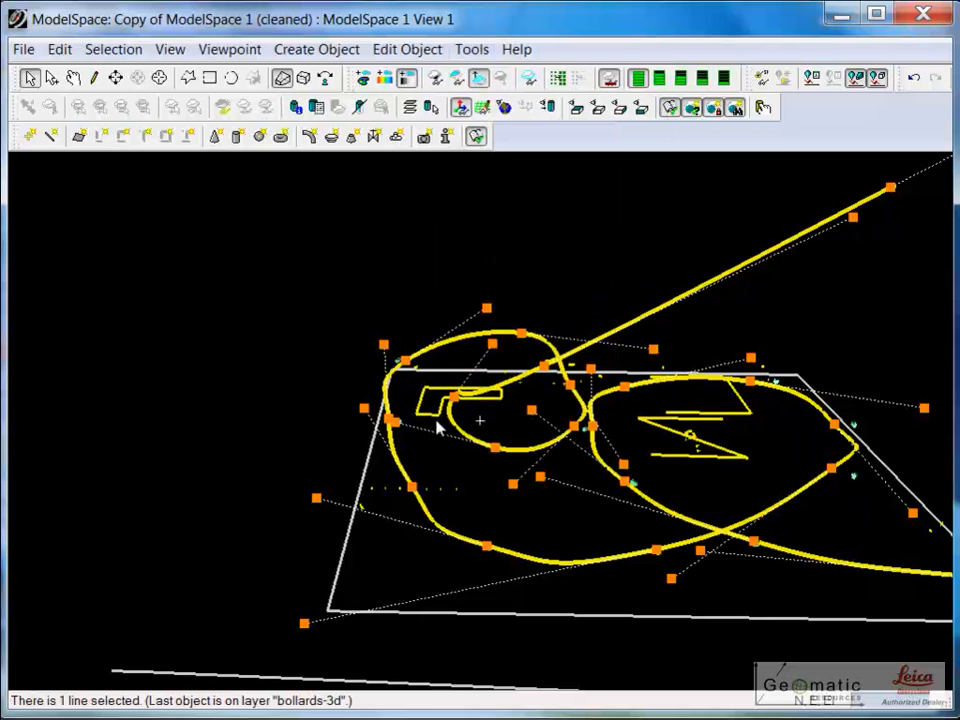
In the Animation Editor, set 315 frames between keyframes 1 and 21 and accept the settings.
left_click(470, 50)
mouse_move(566, 453)
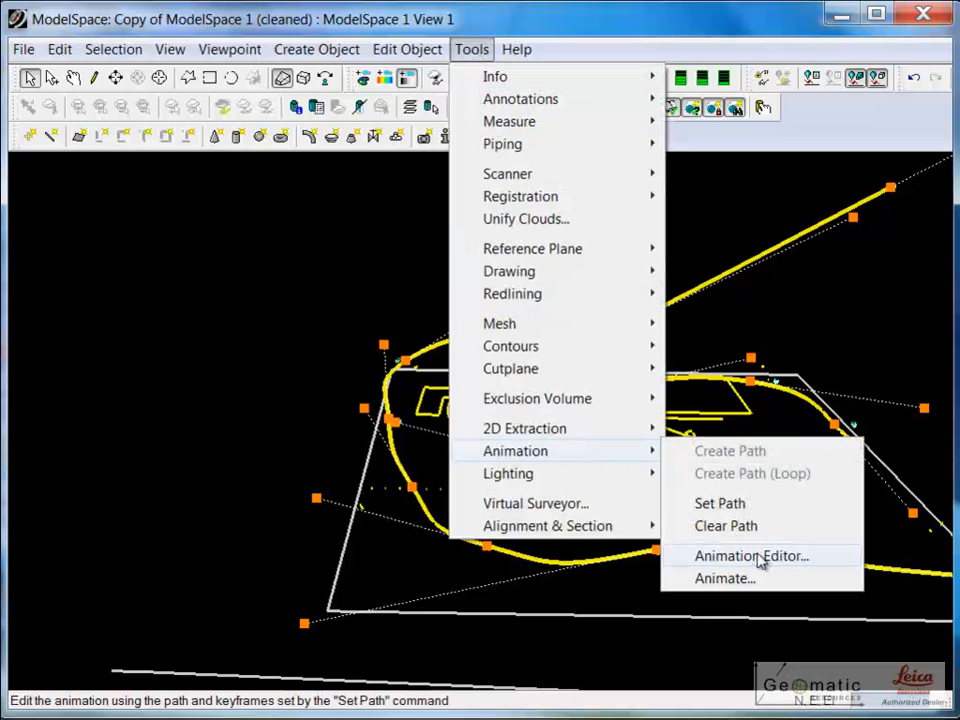
left_click(724, 557)
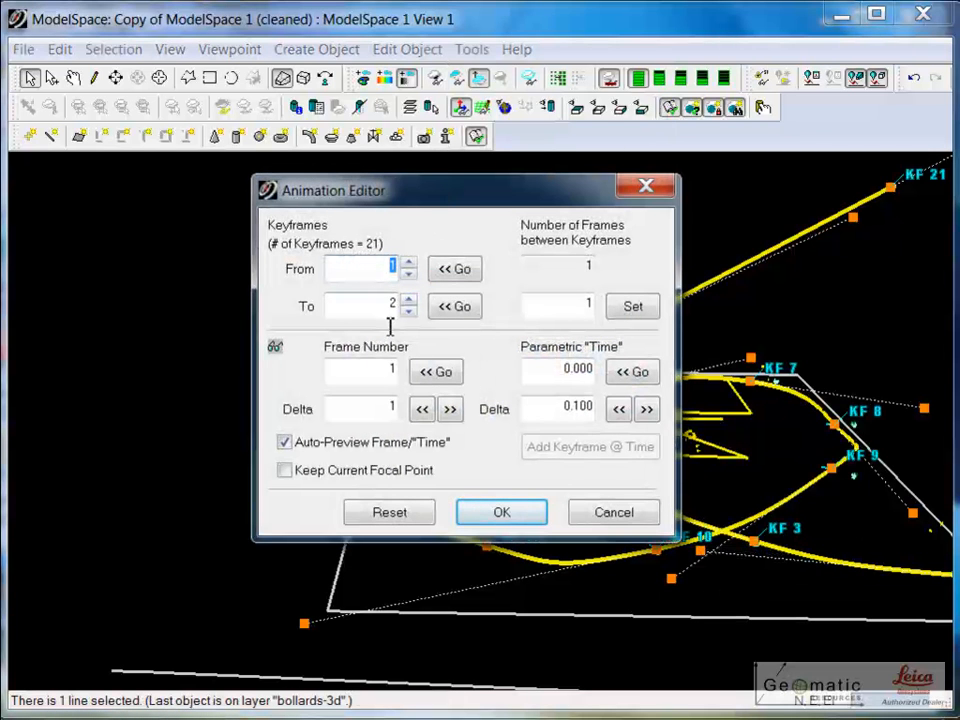
left_click(409, 300)
left_click(409, 300)
left_click(409, 300)
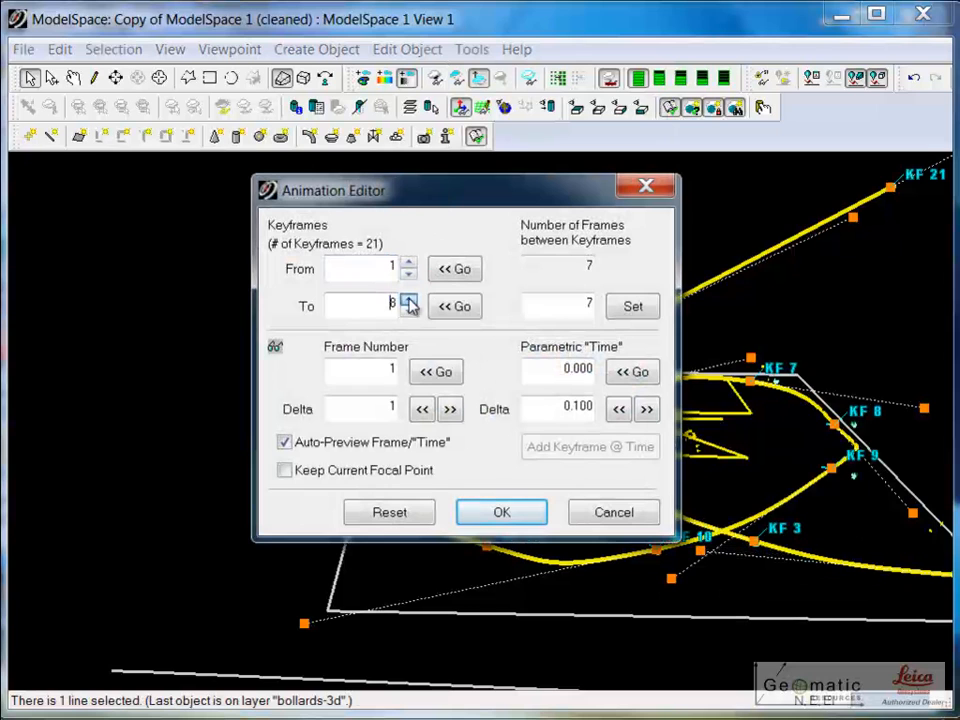
left_click(409, 300)
left_click(409, 300)
left_click(409, 300)
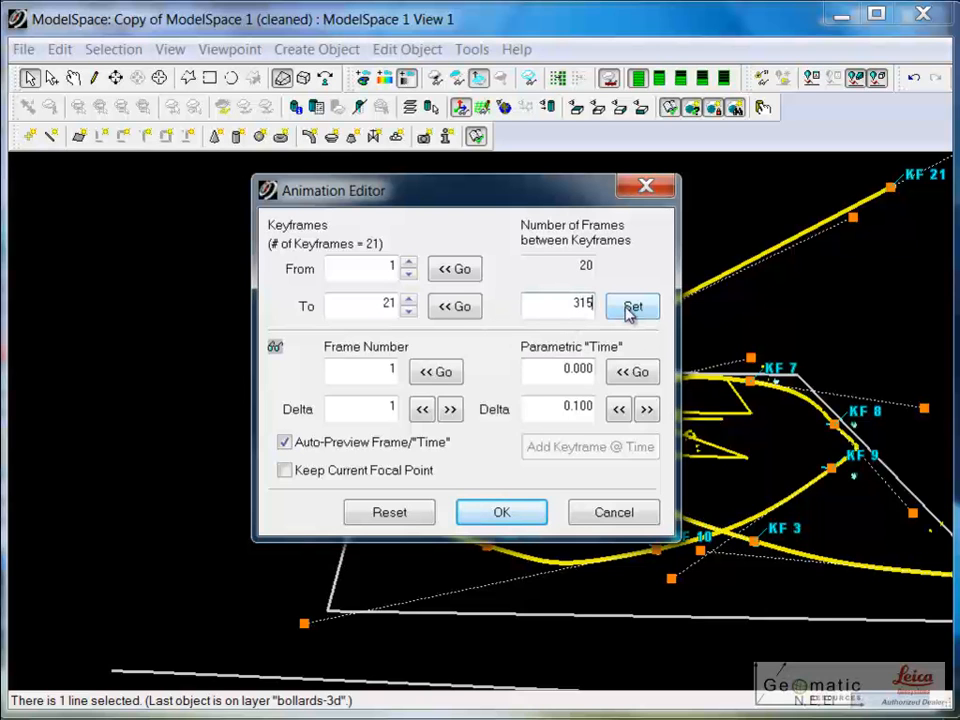
left_click(631, 309)
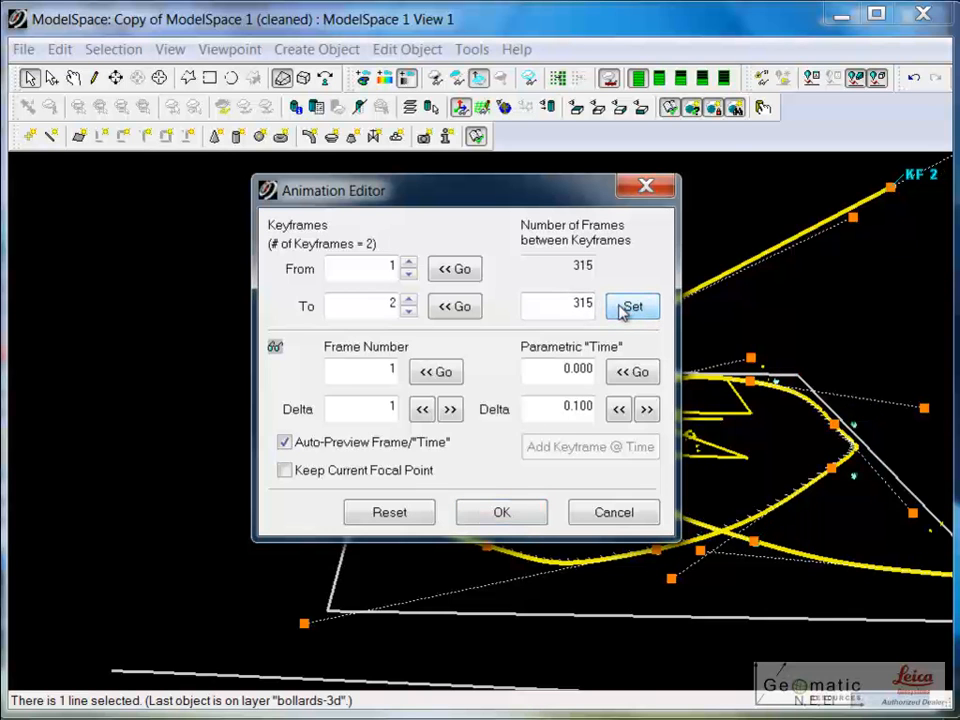
left_click(501, 512)
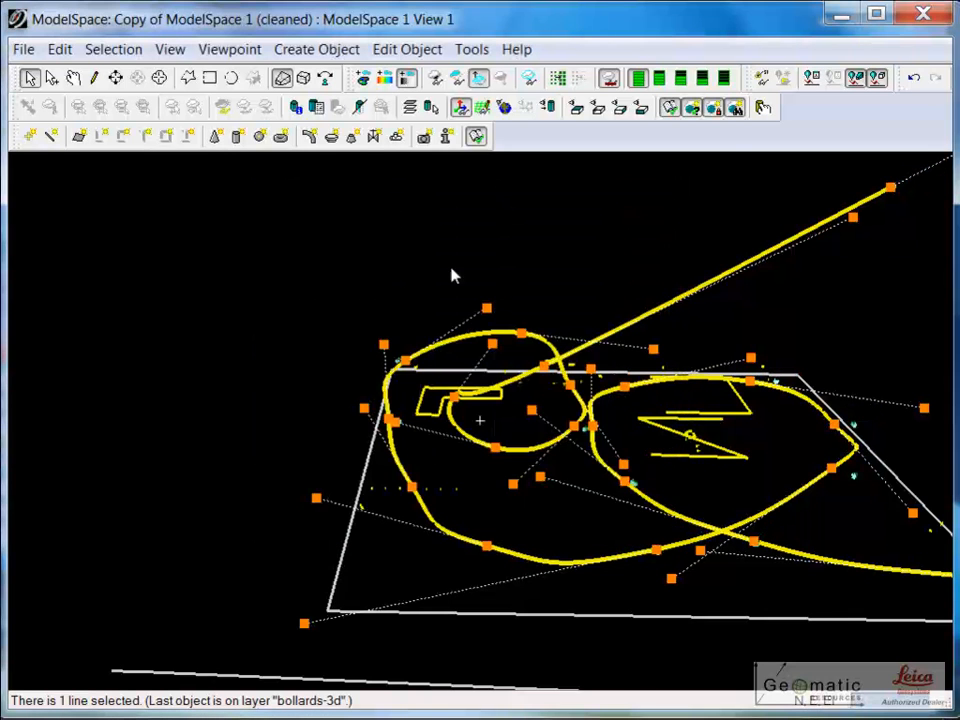
Preview all frames of the animation in the window only, without writing an output file.
left_click(471, 49)
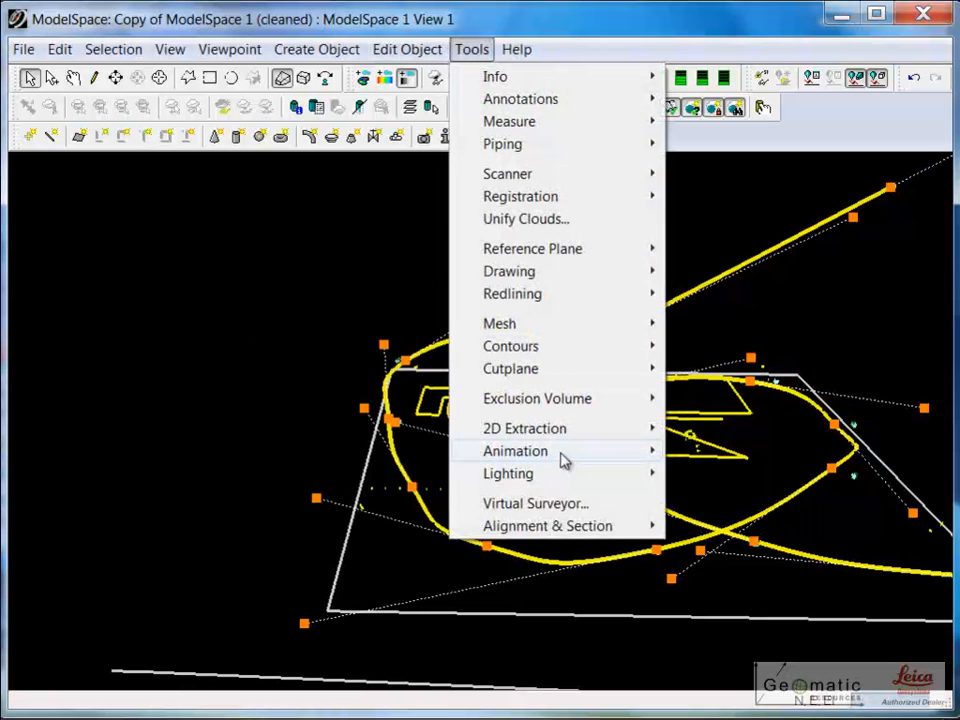
mouse_move(561, 455)
left_click(723, 578)
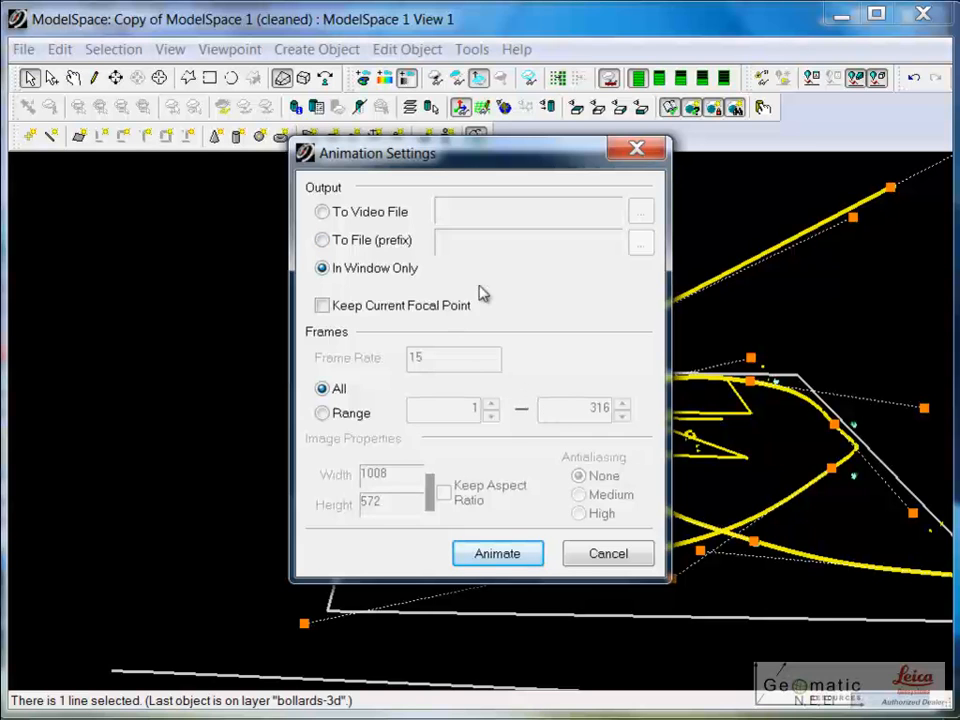
left_click(501, 554)
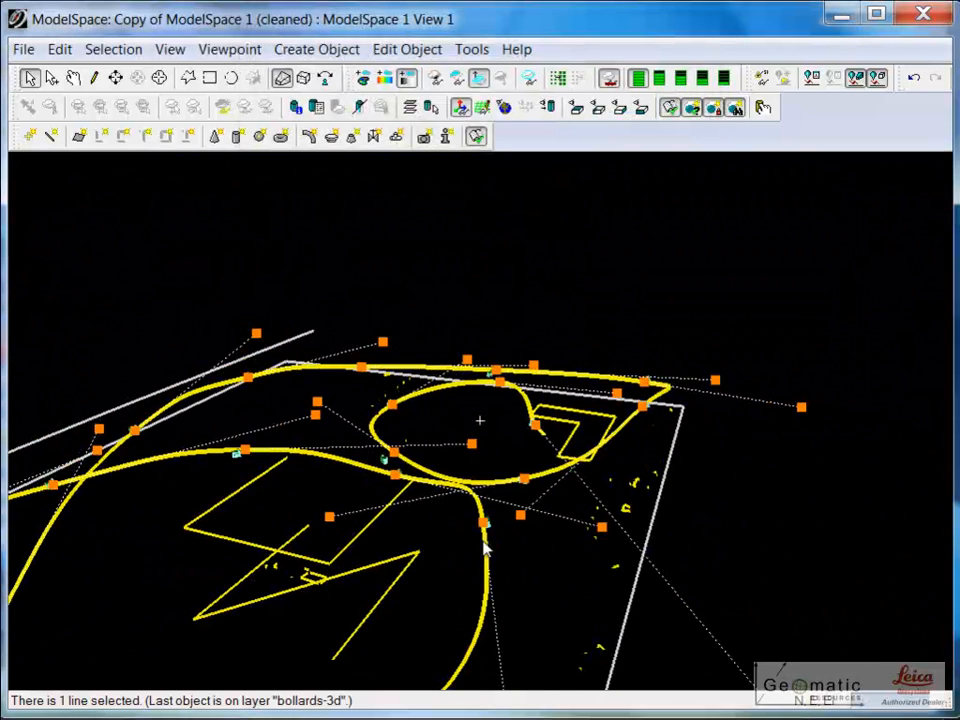
Redisplay the hidden point clouds and deselect all objects in the model space.
left_click(468, 54)
left_click(456, 82)
left_click(475, 56)
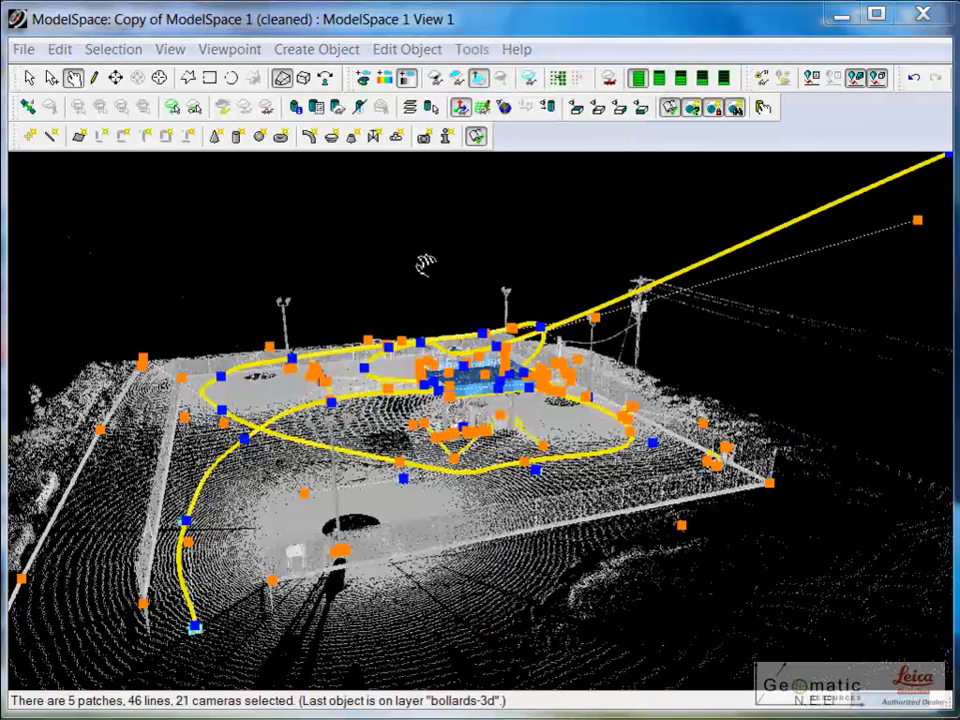
left_click(413, 29)
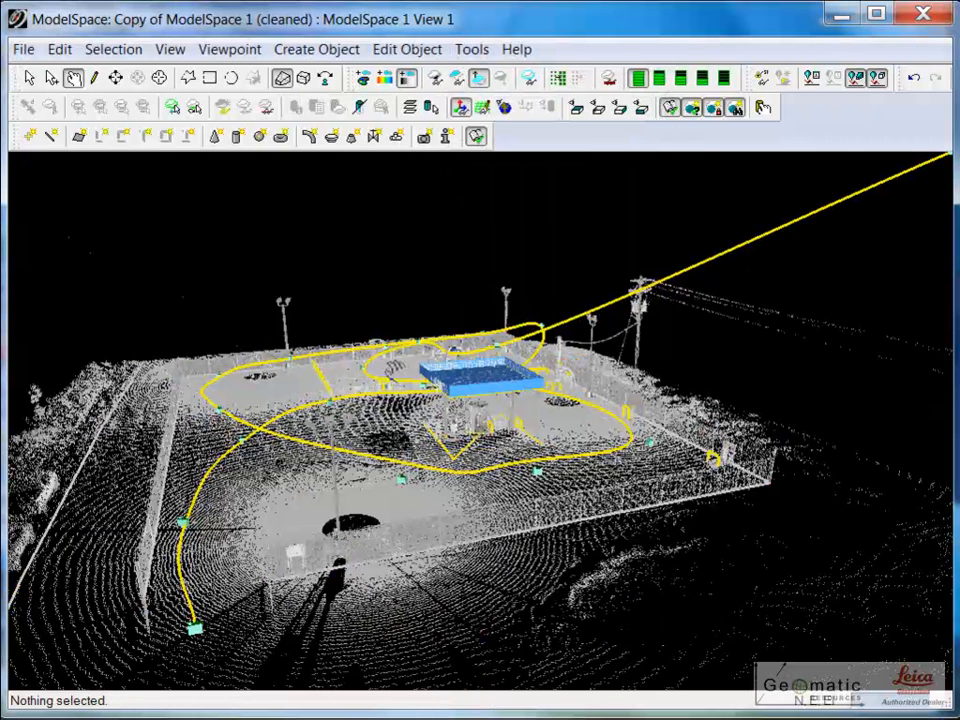
middle_click_drag(381, 267, 349, 257)
Turn off the visibility of the Spline, Spline Loop and Camera object types in the view properties.
left_click(170, 49)
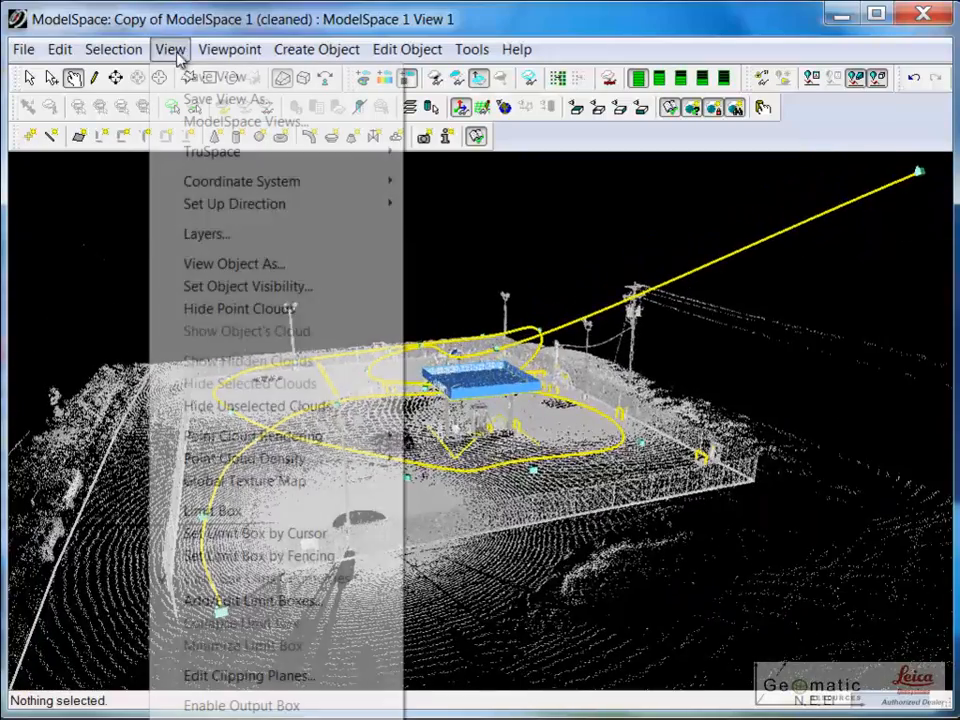
left_click(228, 238)
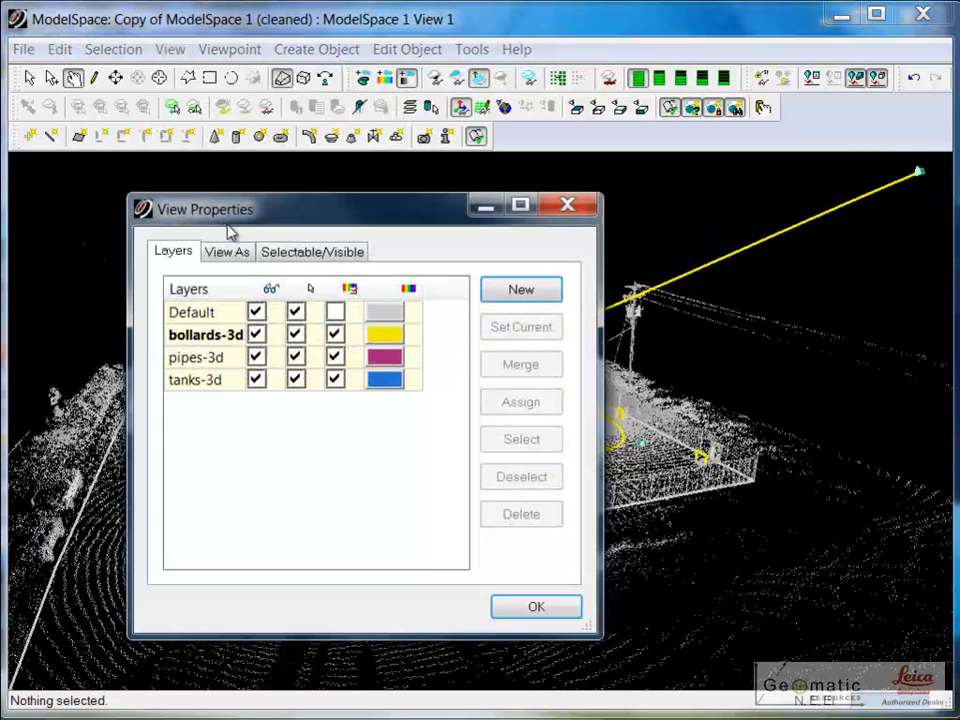
left_click(321, 253)
left_click_drag(459, 331, 475, 500)
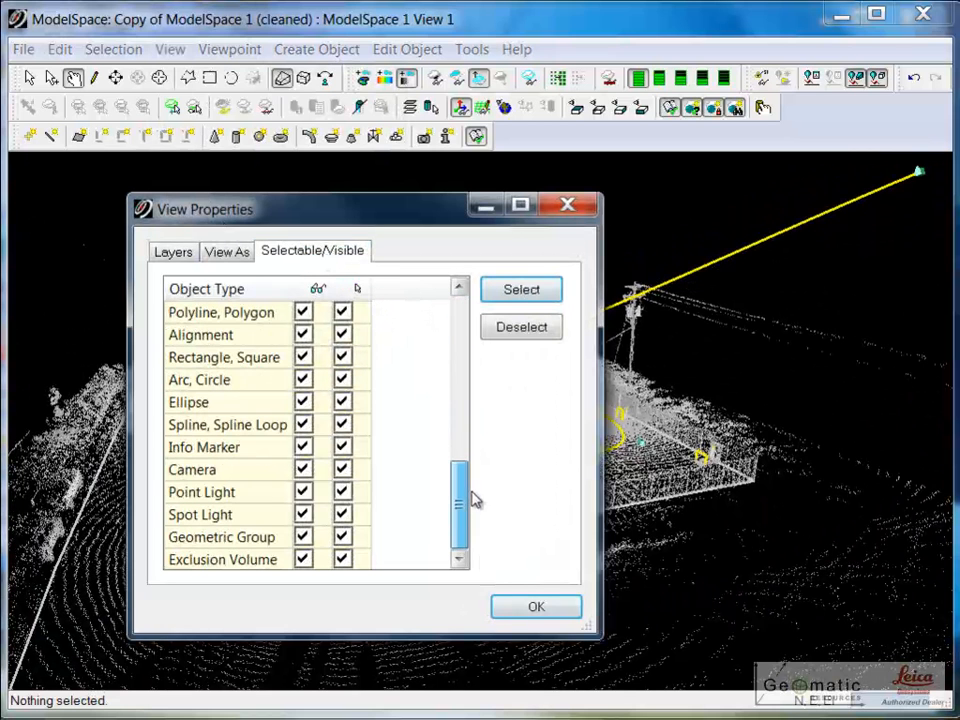
left_click(304, 425)
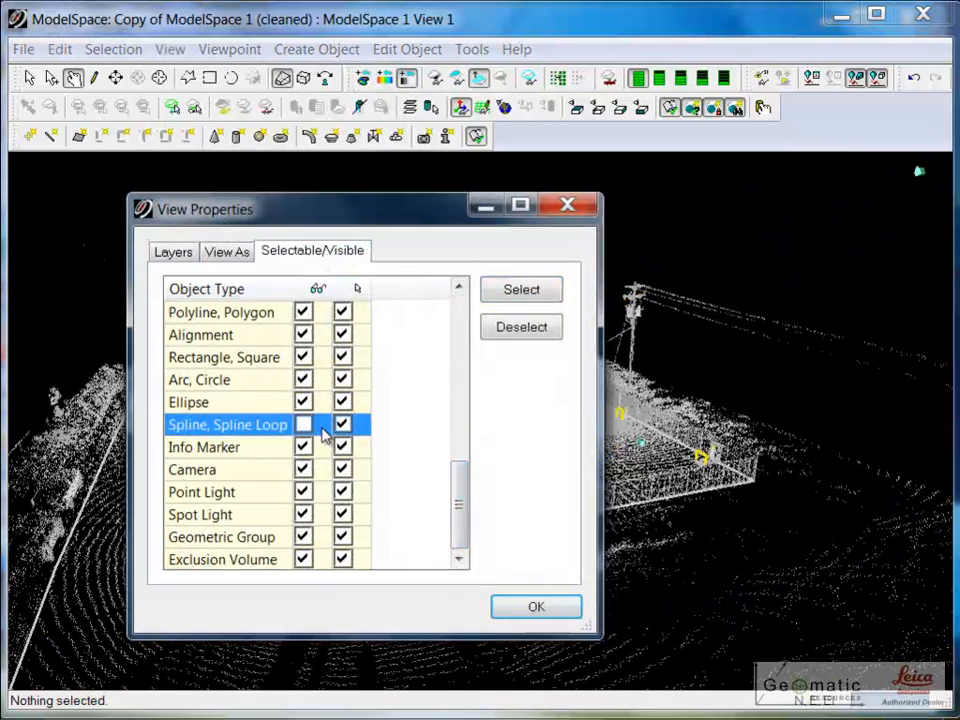
left_click(304, 425)
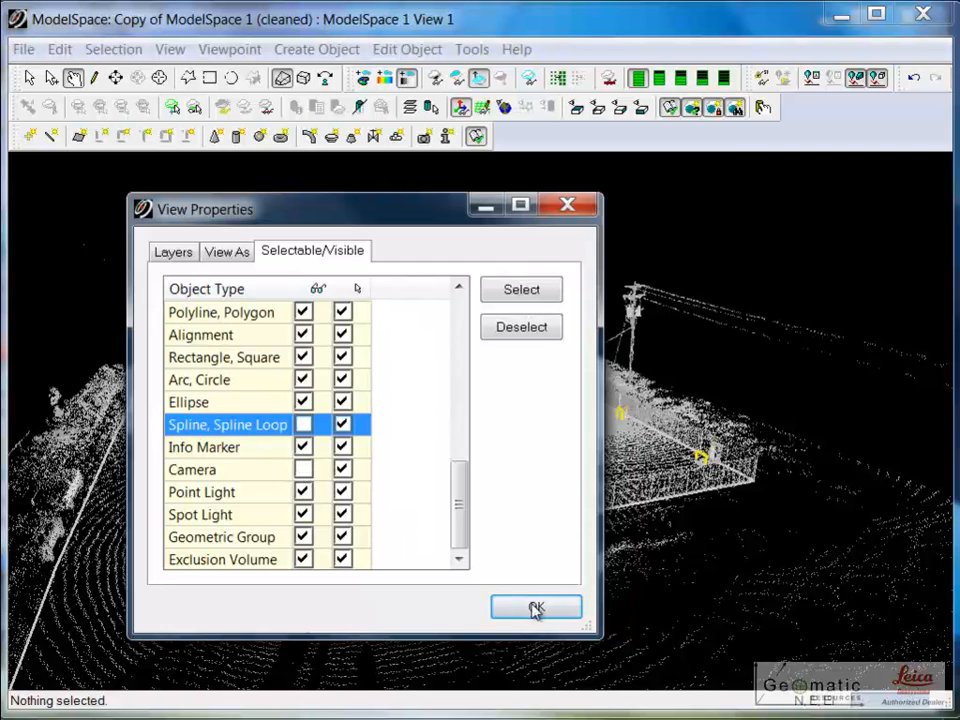
left_click(536, 607)
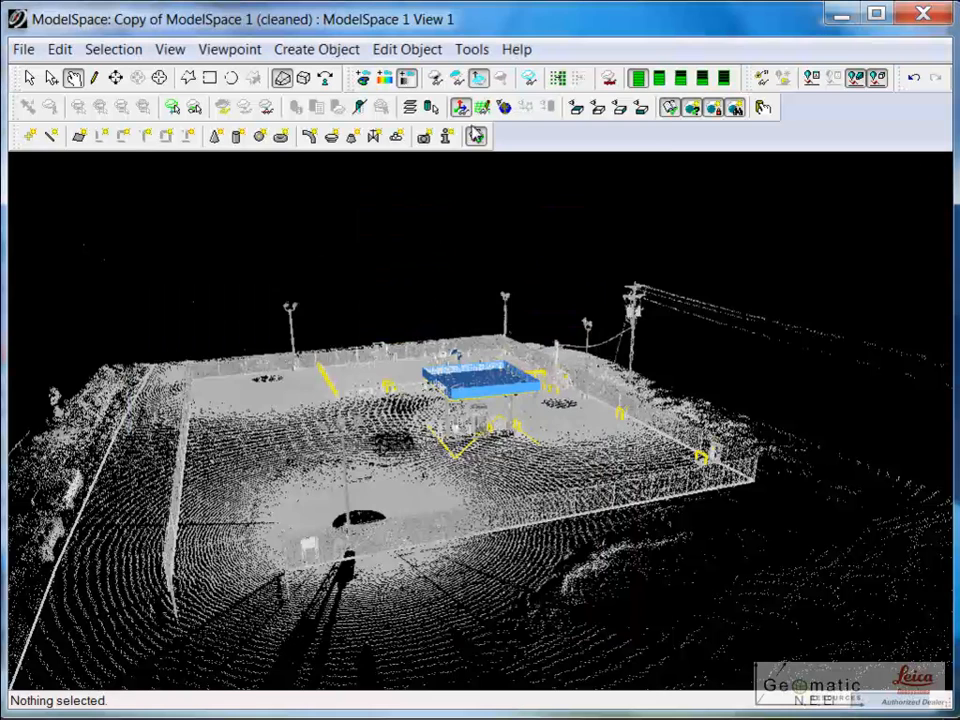
Set the animation output to a video file, overwriting the existing pad.avi on the Desktop.
left_click(471, 49)
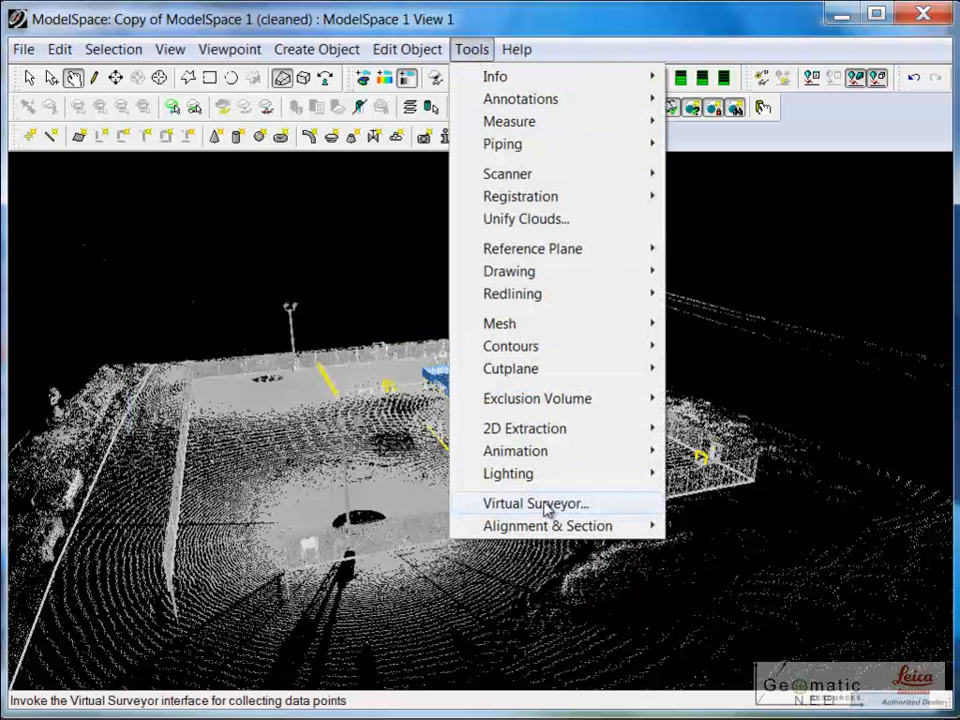
mouse_move(581, 455)
left_click(758, 580)
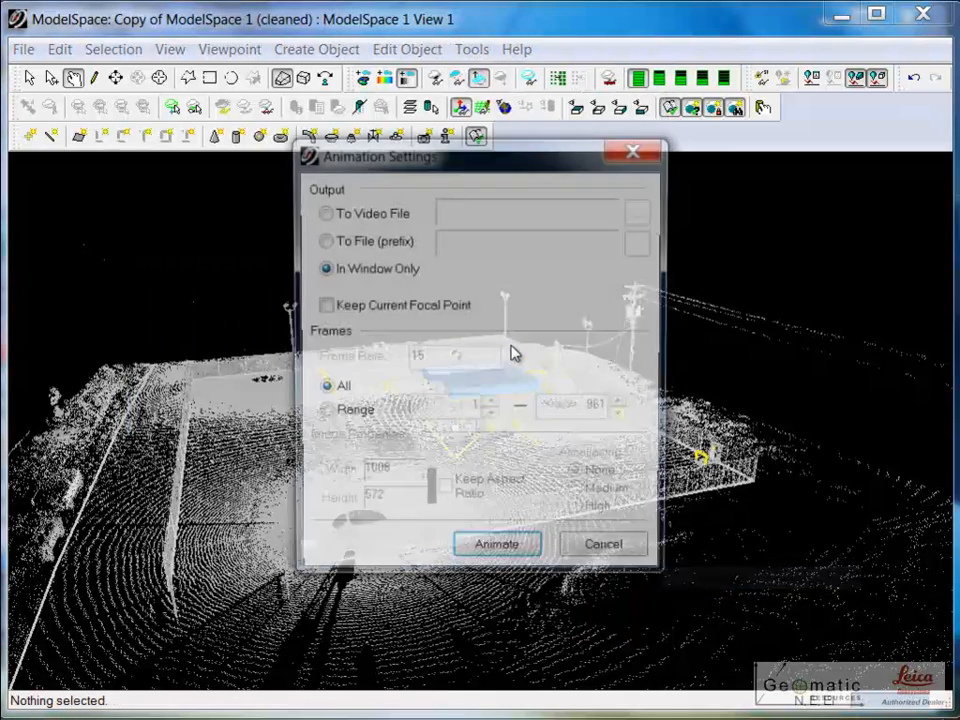
left_click(358, 212)
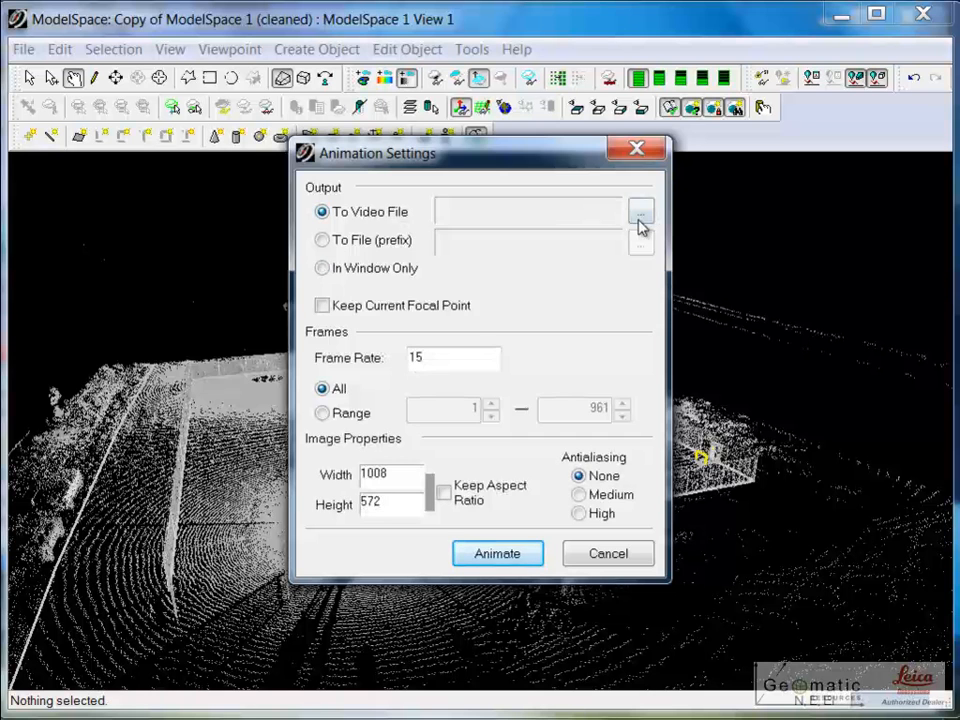
left_click(640, 216)
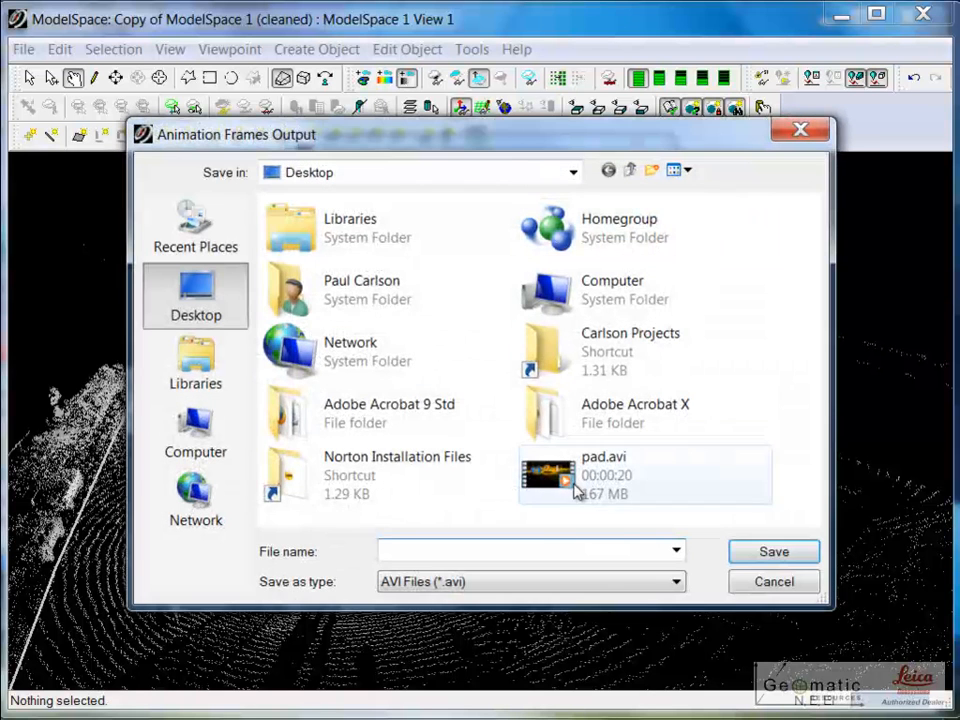
left_click(578, 480)
left_click(745, 551)
left_click(532, 411)
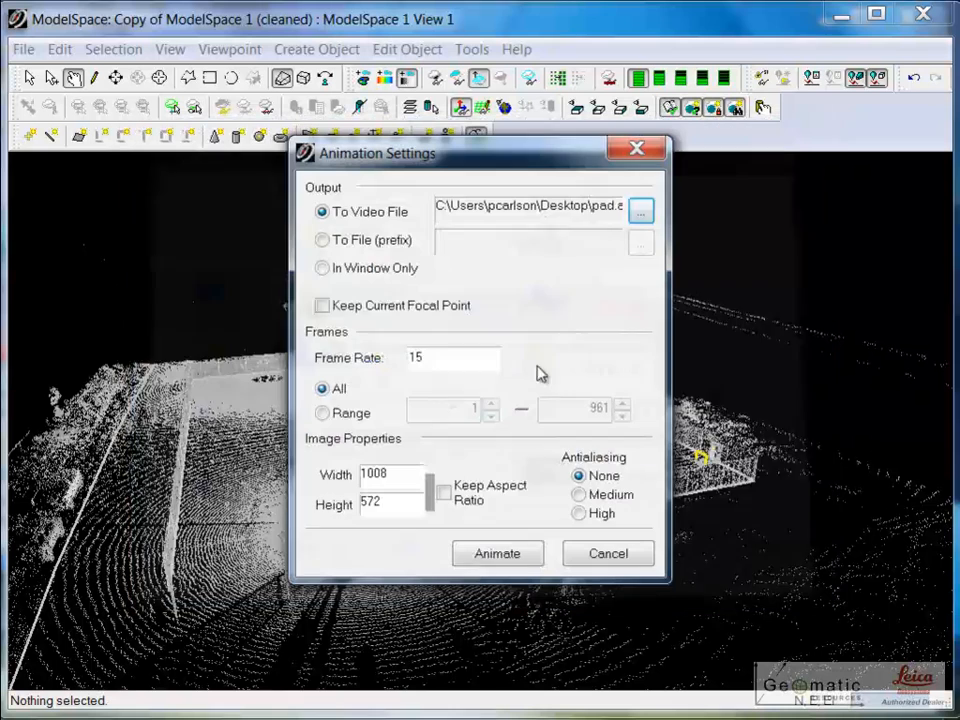
Render all frames at a frame rate of 15 using the Microsoft Video 1 compressor with compression quality 75.
double_click(465, 356)
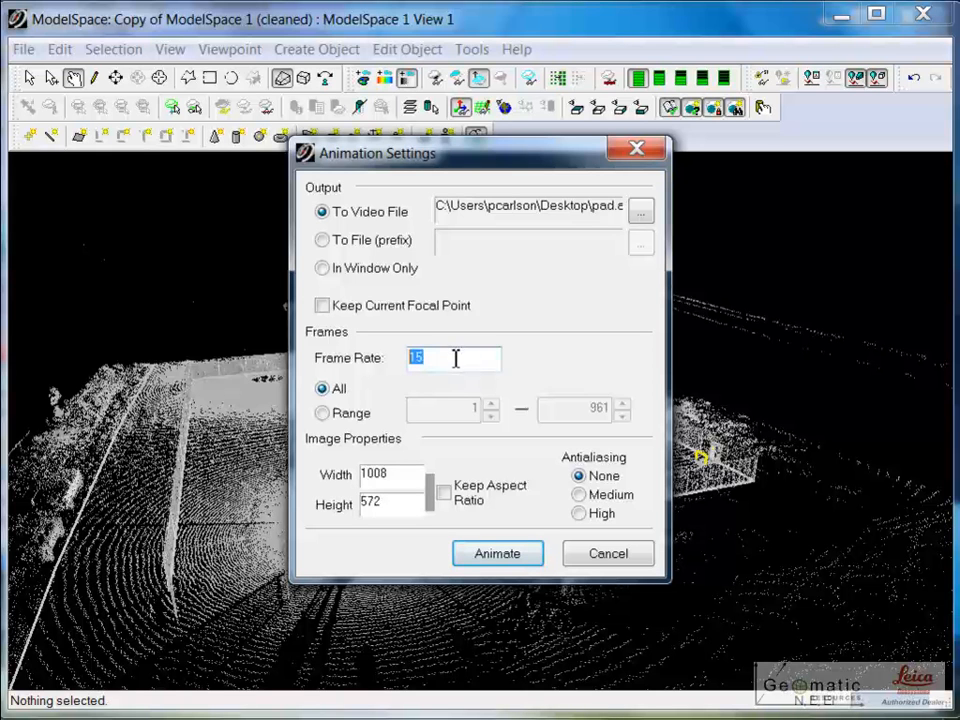
left_click(502, 558)
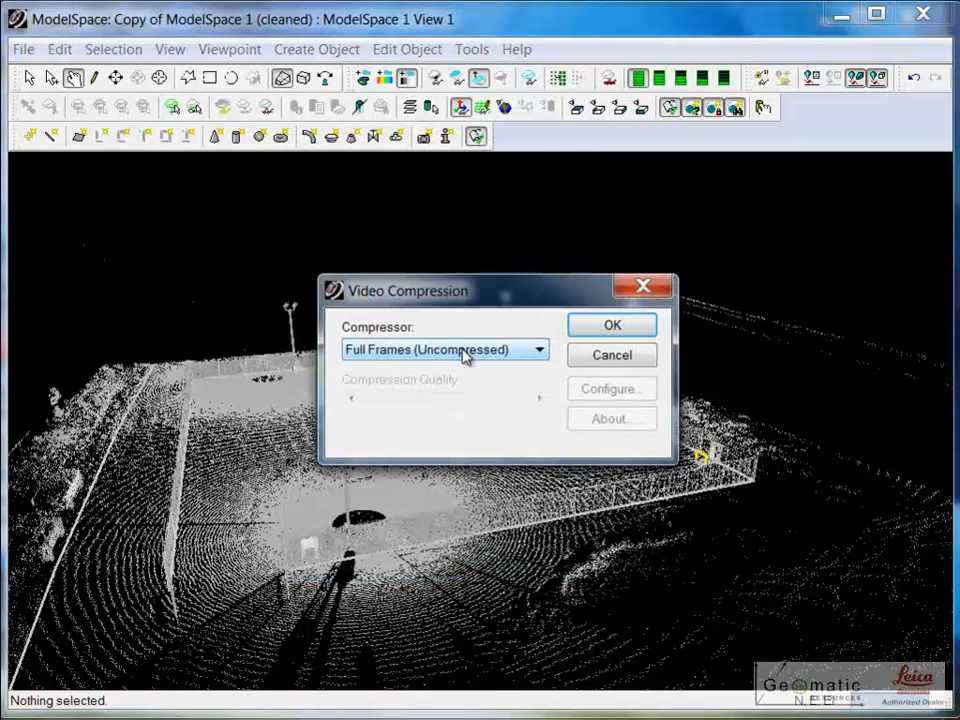
left_click(465, 352)
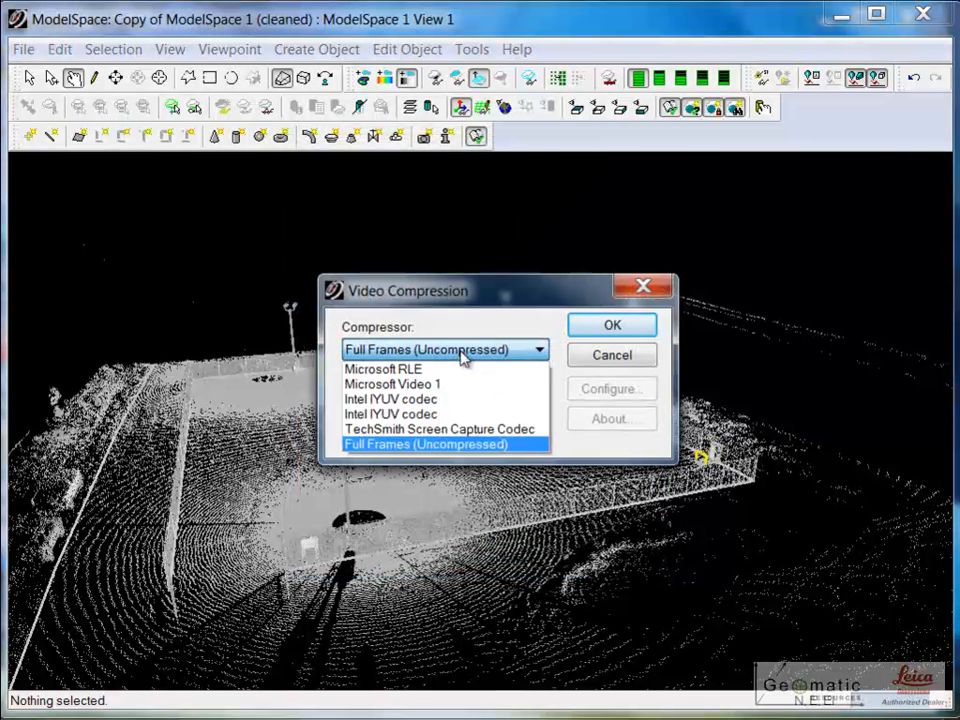
left_click(456, 392)
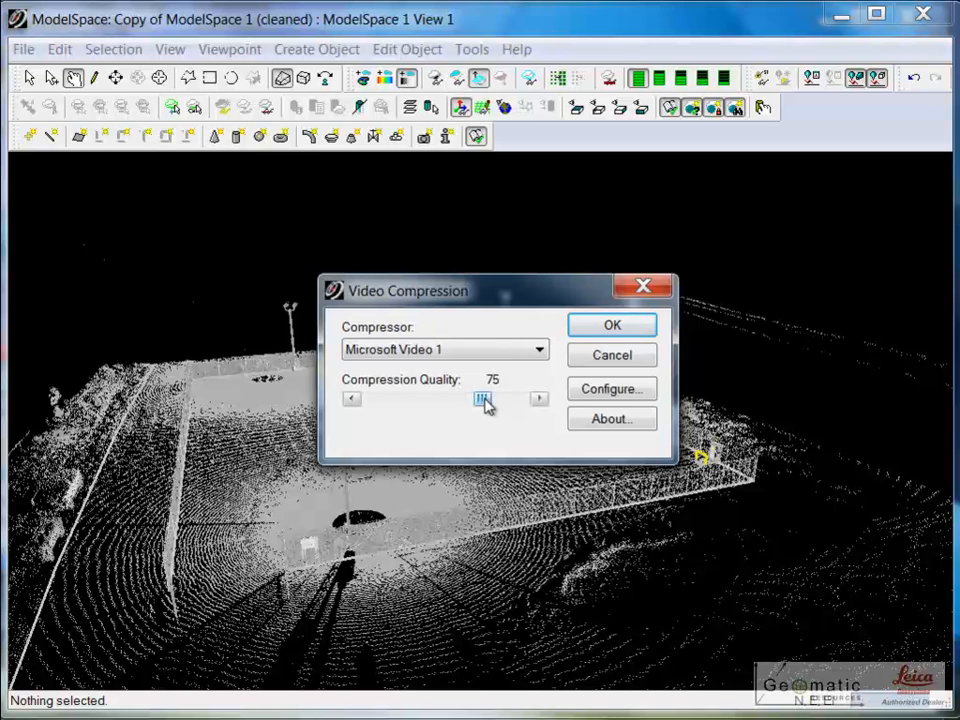
left_click(600, 328)
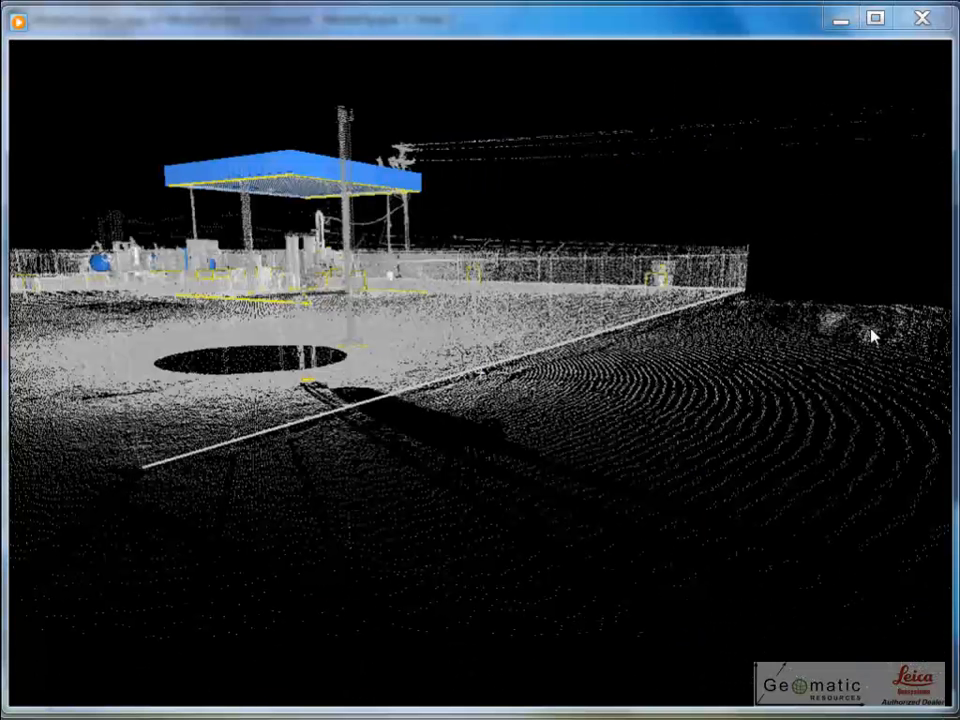
Switch to Windows Media Player and play the pad video to review the fly-through.
mouse_move(247, 440)
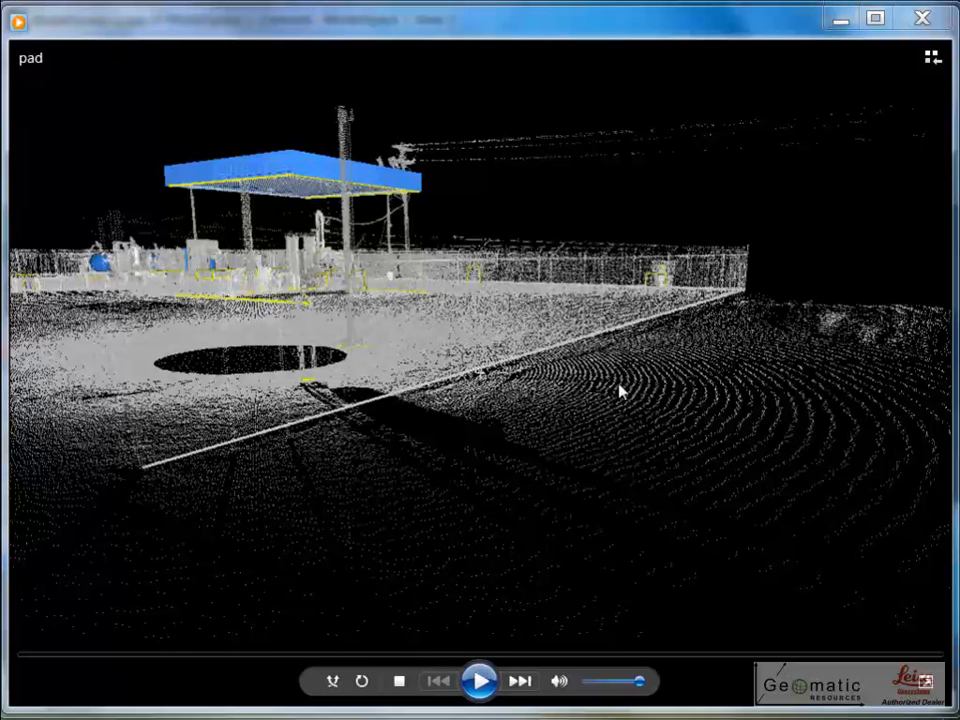
left_click(481, 683)
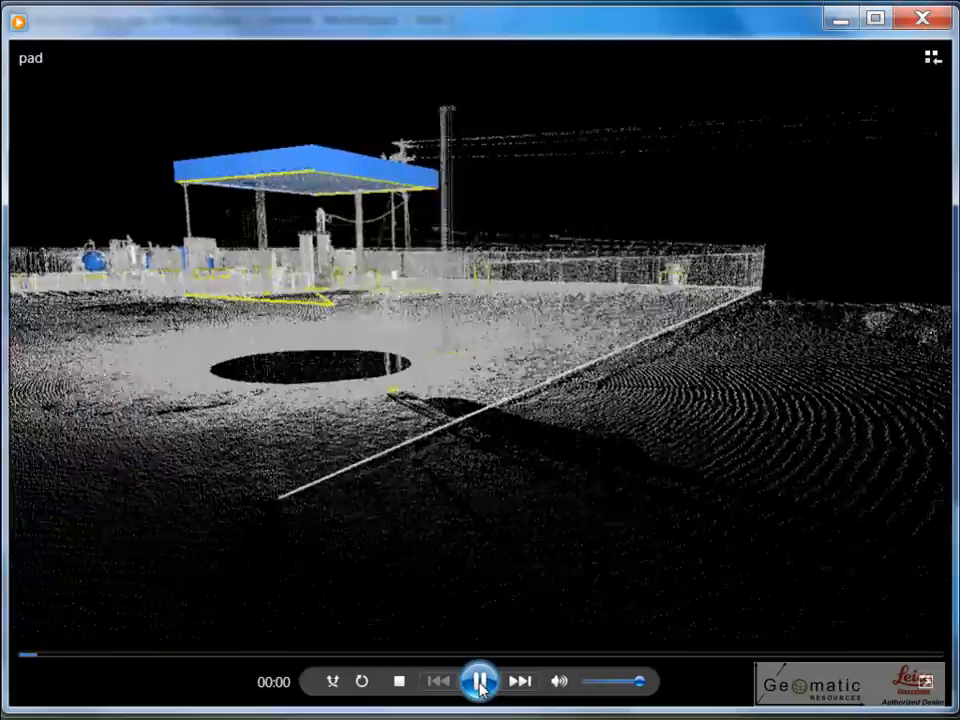